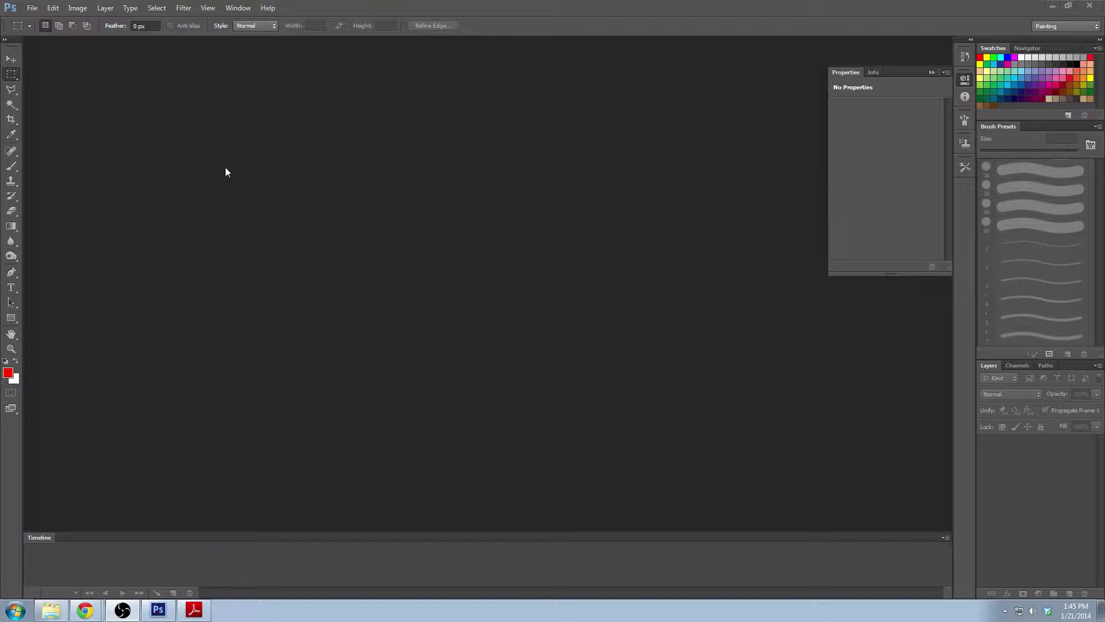
left_click(35, 8)
left_click(44, 31)
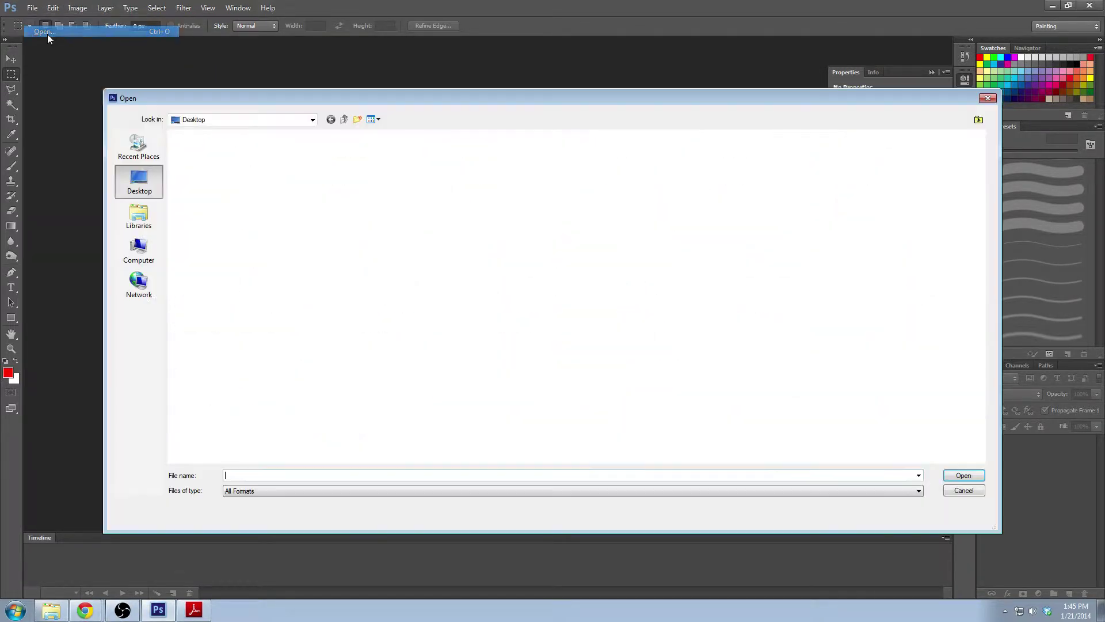
left_click(842, 241)
left_click(964, 475)
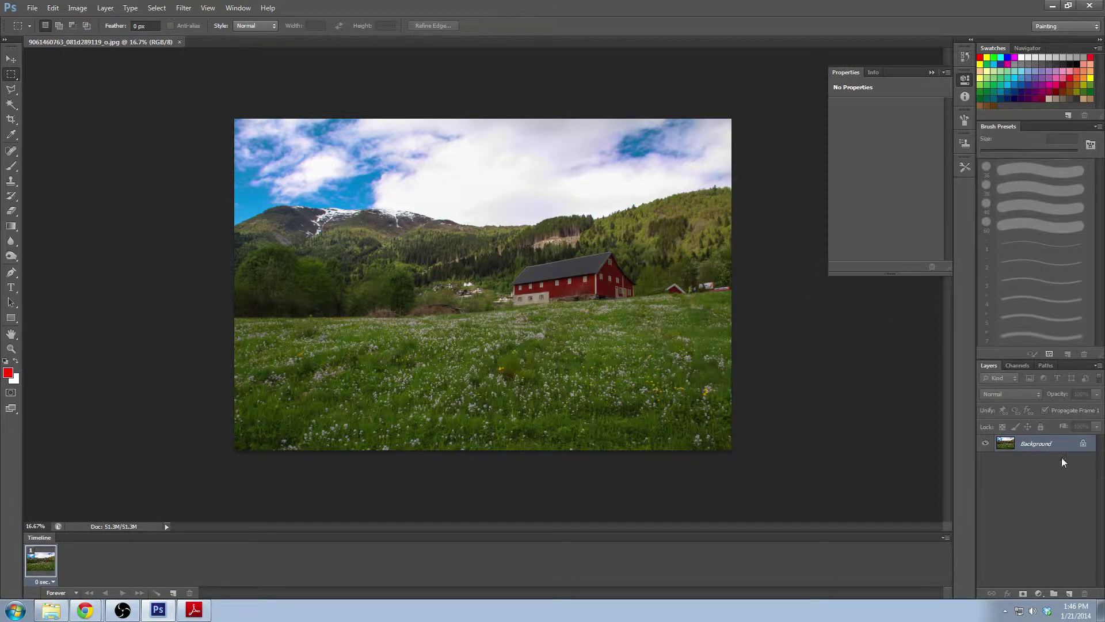
double_click(1024, 443)
left_click(648, 293)
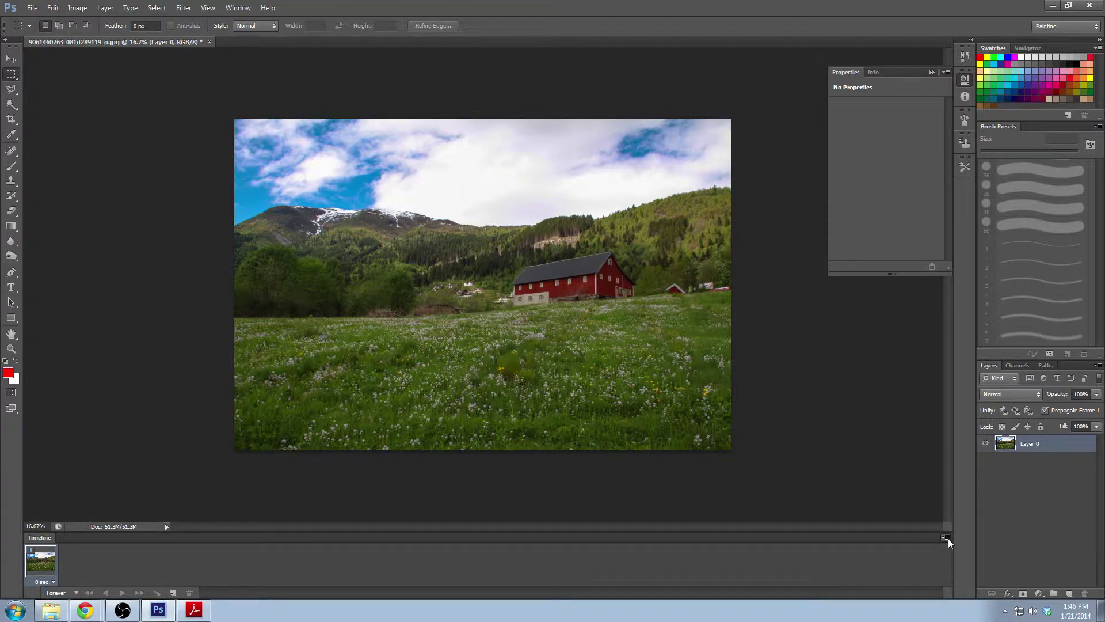
Add a Brightness/Contrast adjustment layer above Layer 0 with the contrast set to 20
left_click(1038, 593)
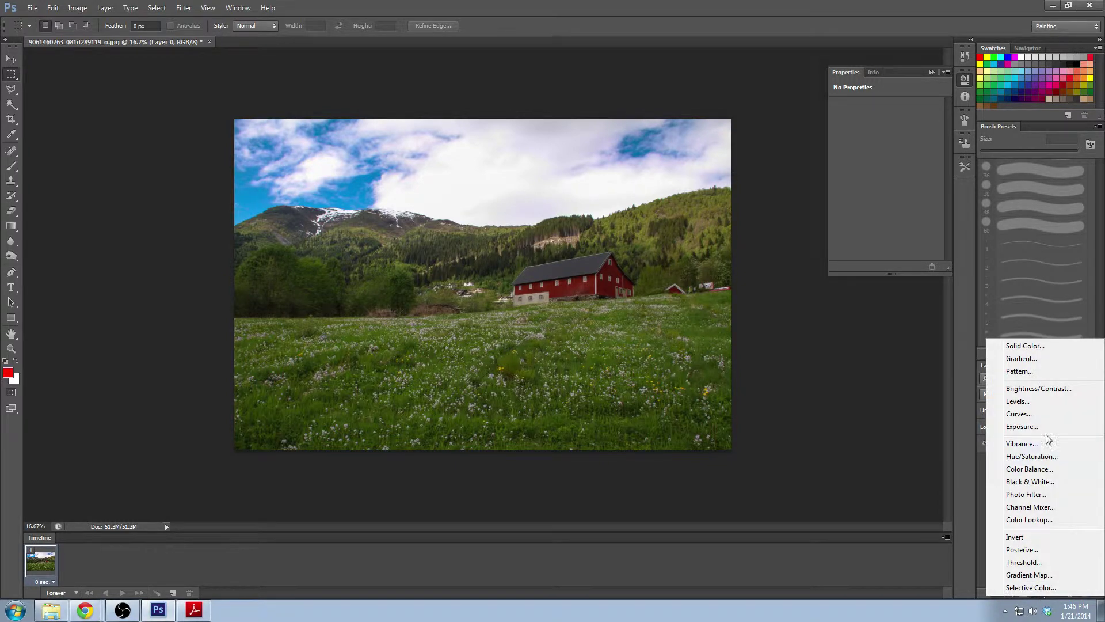
left_click(1048, 388)
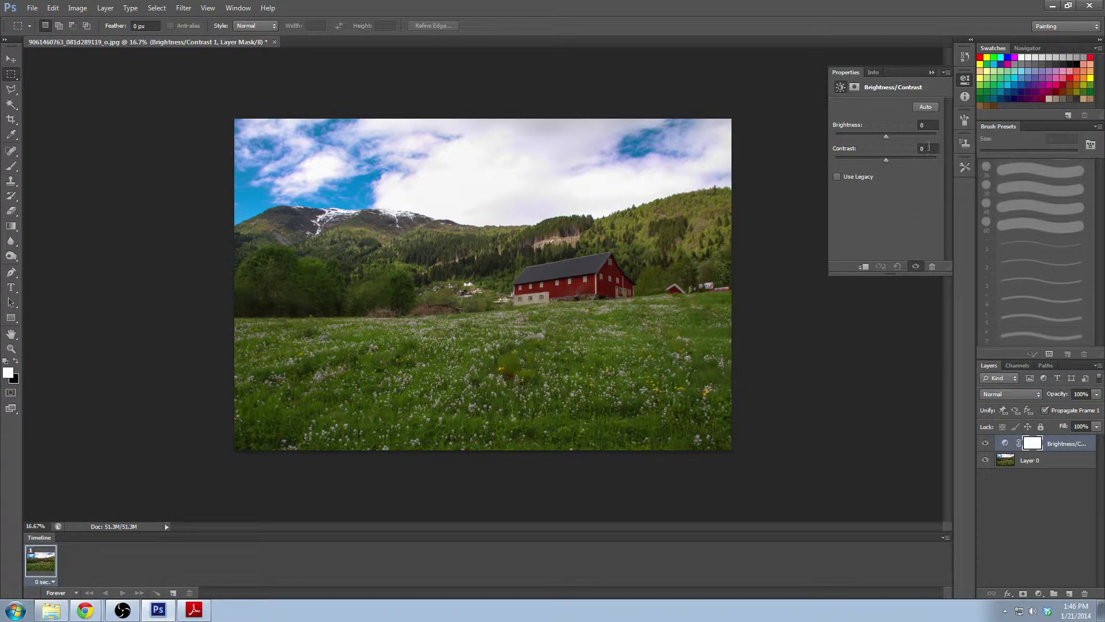
left_click(924, 148)
type("20")
left_click(935, 148)
left_click(1041, 542)
Add a Hue/Saturation adjustment layer with the master saturation set to +20
left_click(1039, 594)
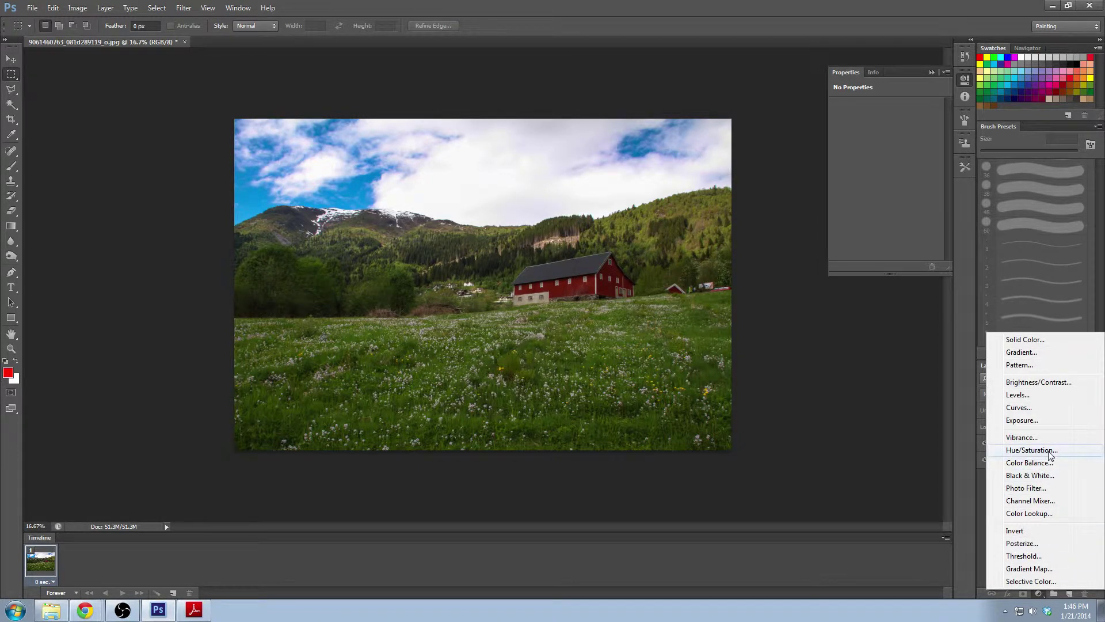
left_click(1051, 455)
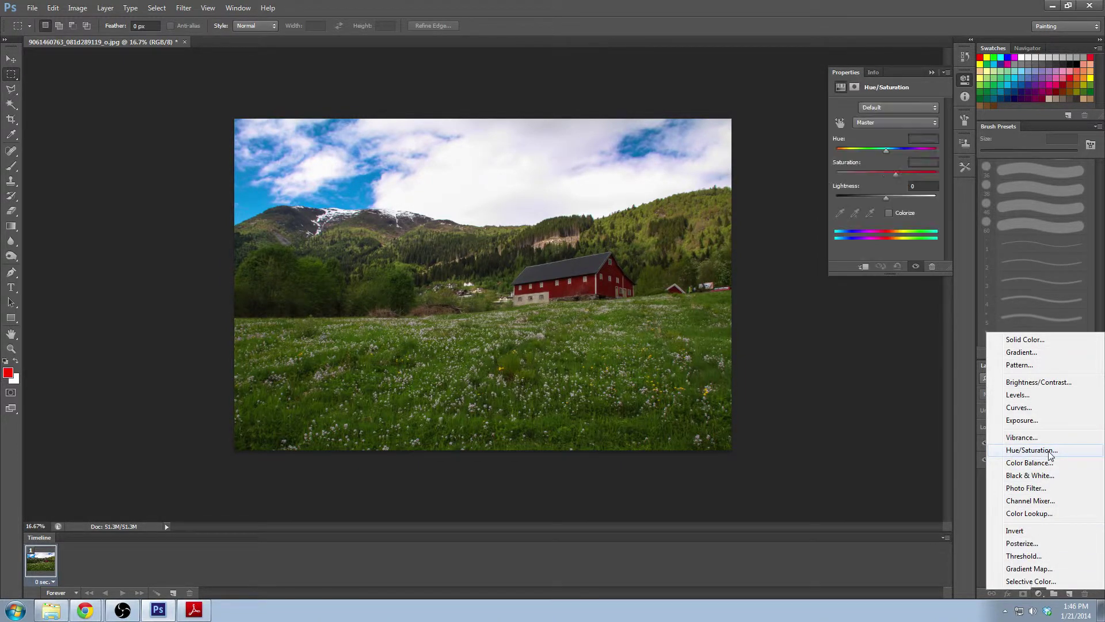
left_click(924, 162)
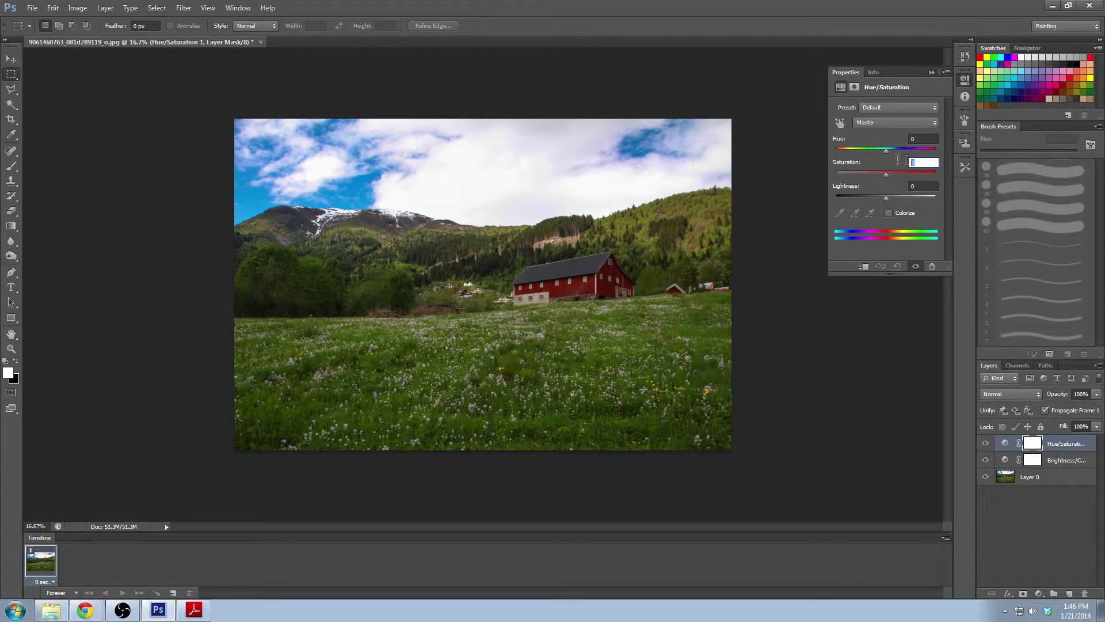
type("20")
left_click(1052, 499)
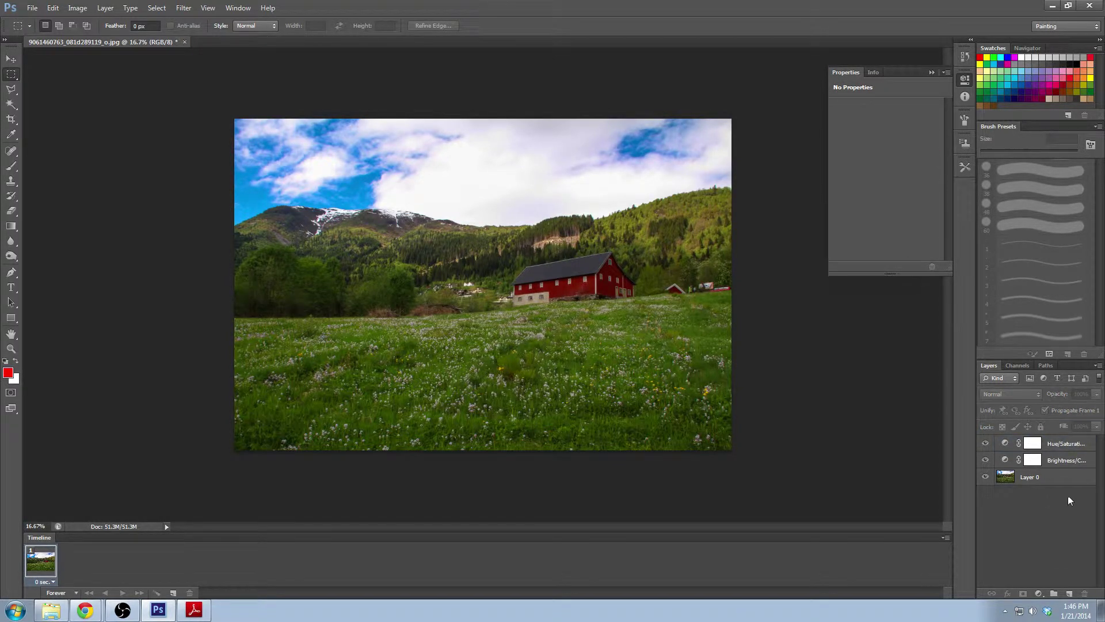
Add a Curves adjustment layer above the Hue/Saturation layer
left_click(1054, 446)
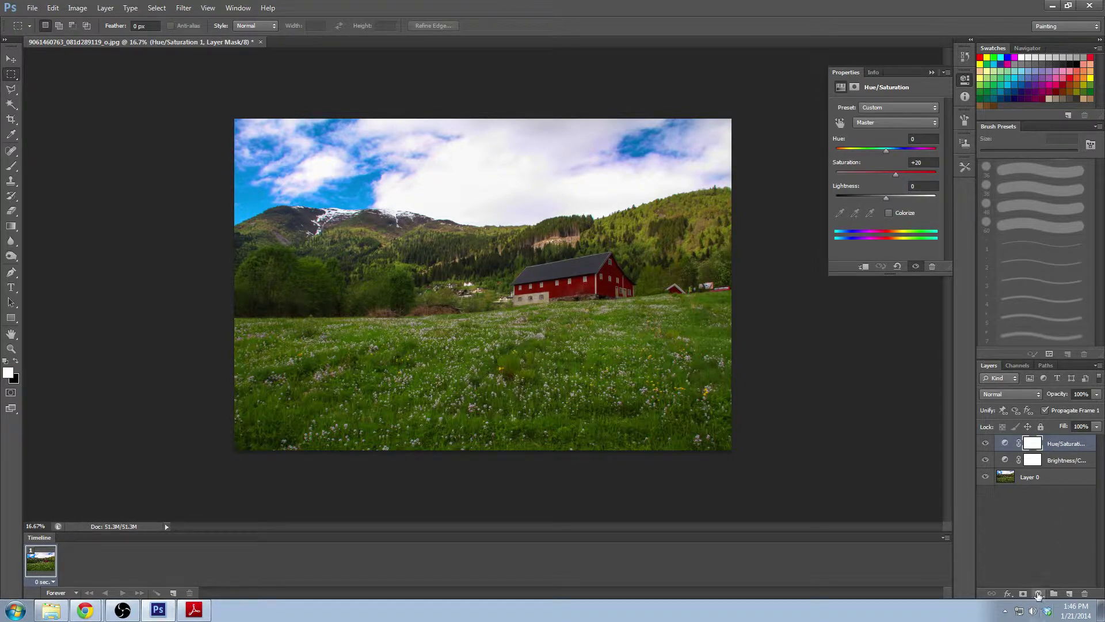
left_click(1040, 594)
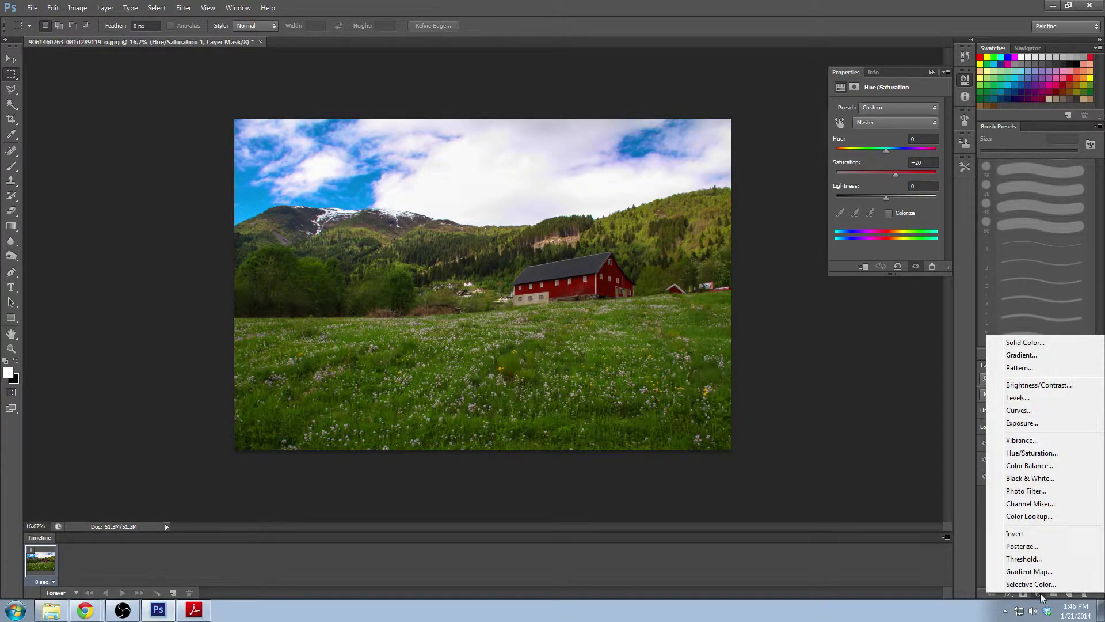
left_click(1057, 411)
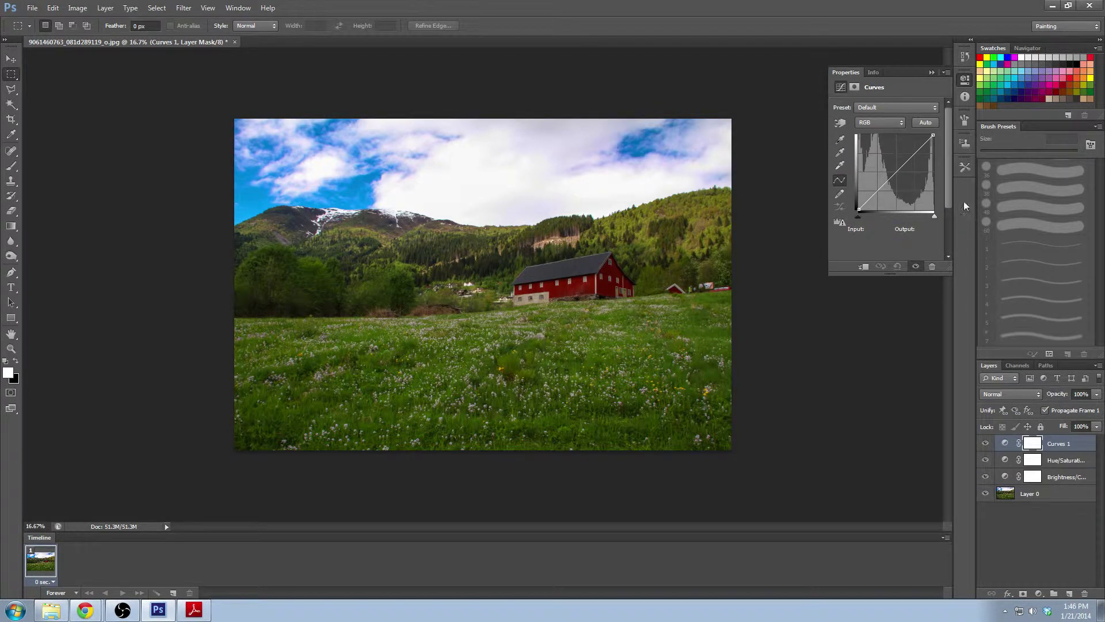
Lower the red curve slightly in the darker tones and set its highlight end point to input 230, output 255
left_click(886, 122)
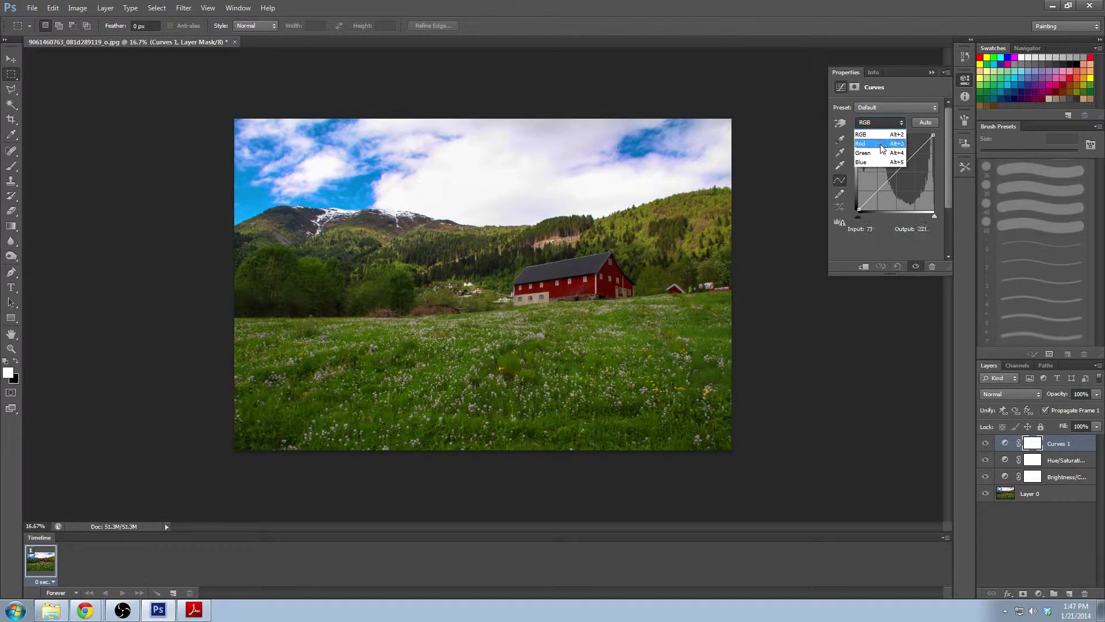
left_click(880, 136)
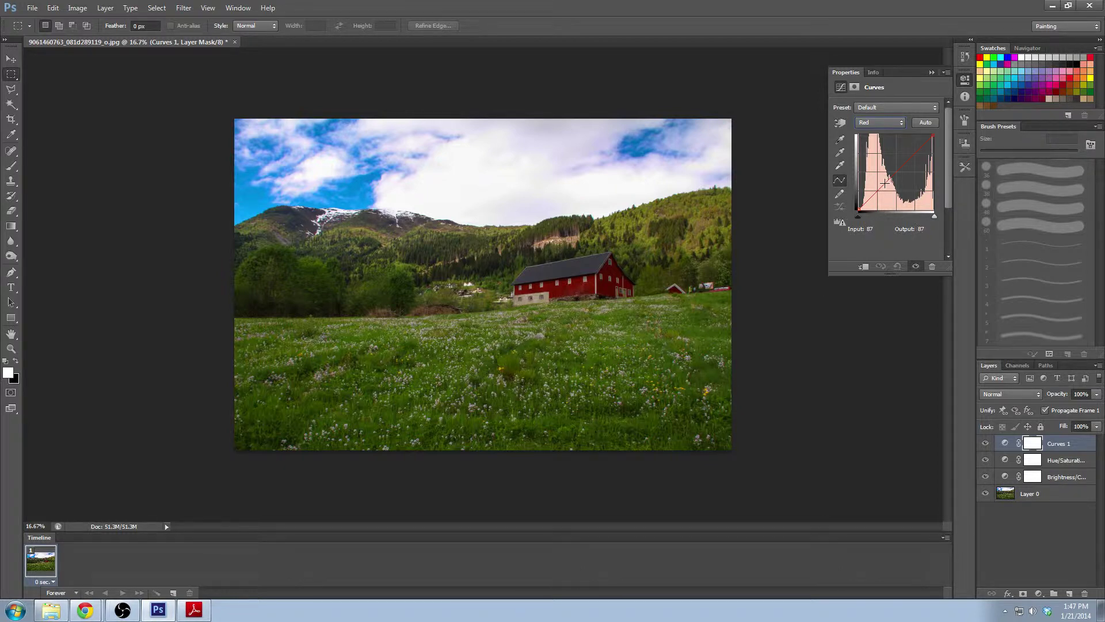
left_click_drag(885, 183, 887, 186)
left_click(932, 135)
left_click(890, 230)
type("240")
type("30")
Shape the green curve with a darker-tone point at about input 87, output 91 and a highlight point at about input 208, output 194
left_click(895, 123)
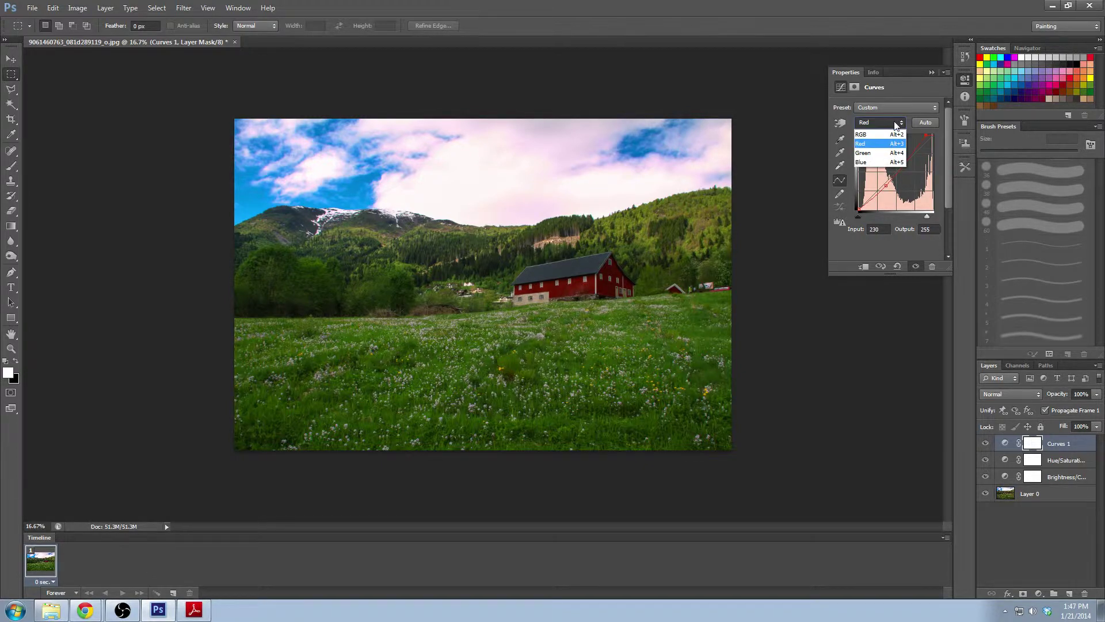
left_click(880, 153)
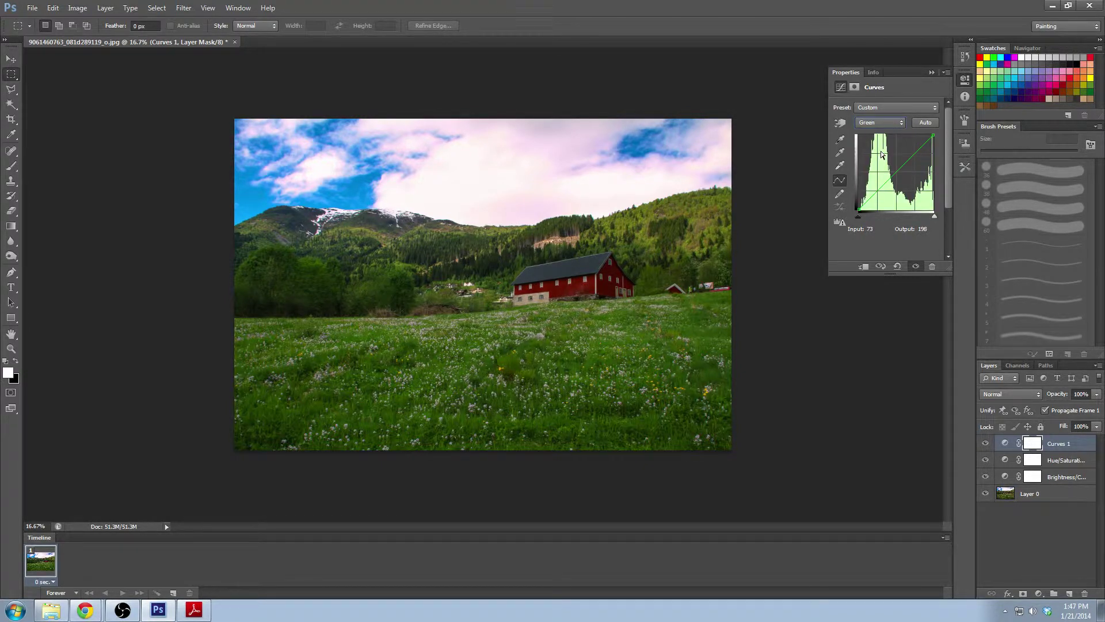
left_click(884, 184)
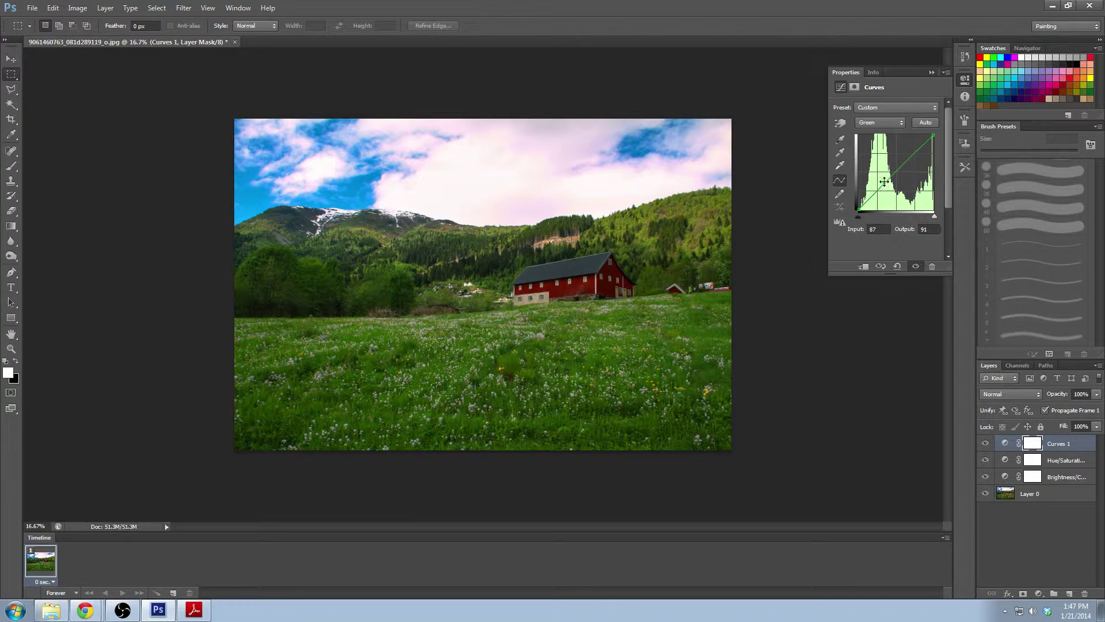
left_click(918, 152)
left_click_drag(917, 152, 920, 152)
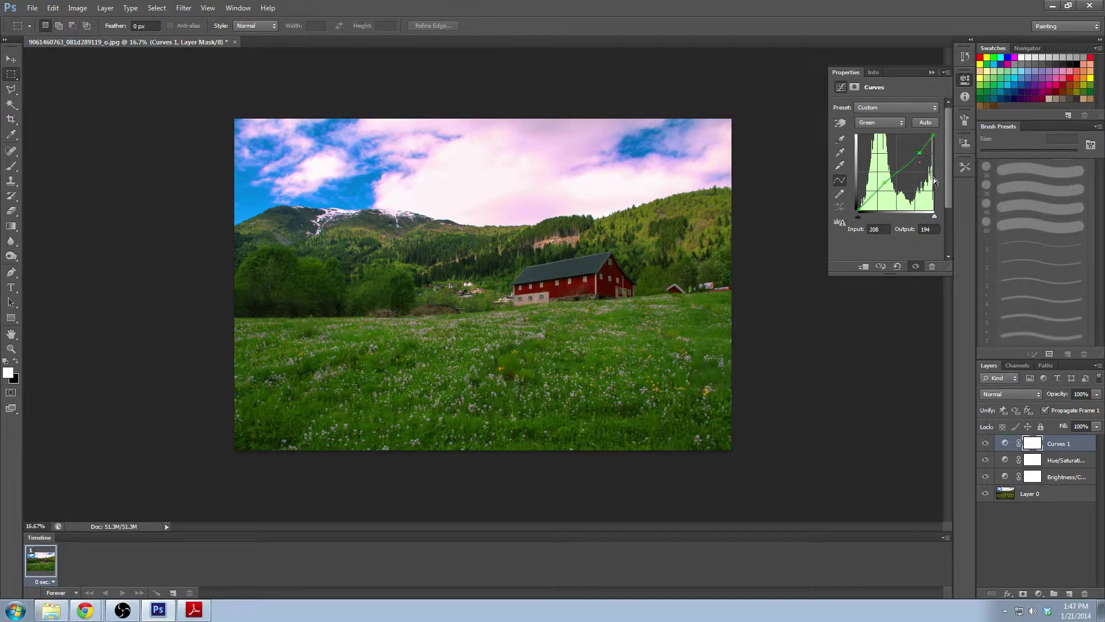
Fade the blue curve by setting the black end point's output to 20 and the white end point's output to 235
left_click(900, 124)
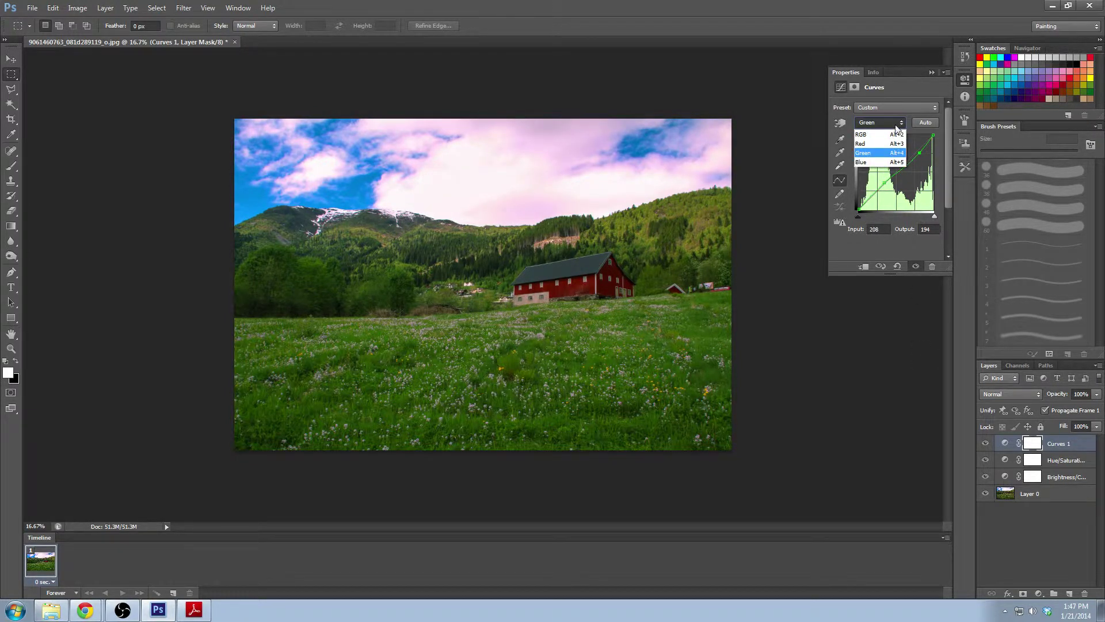
left_click(885, 162)
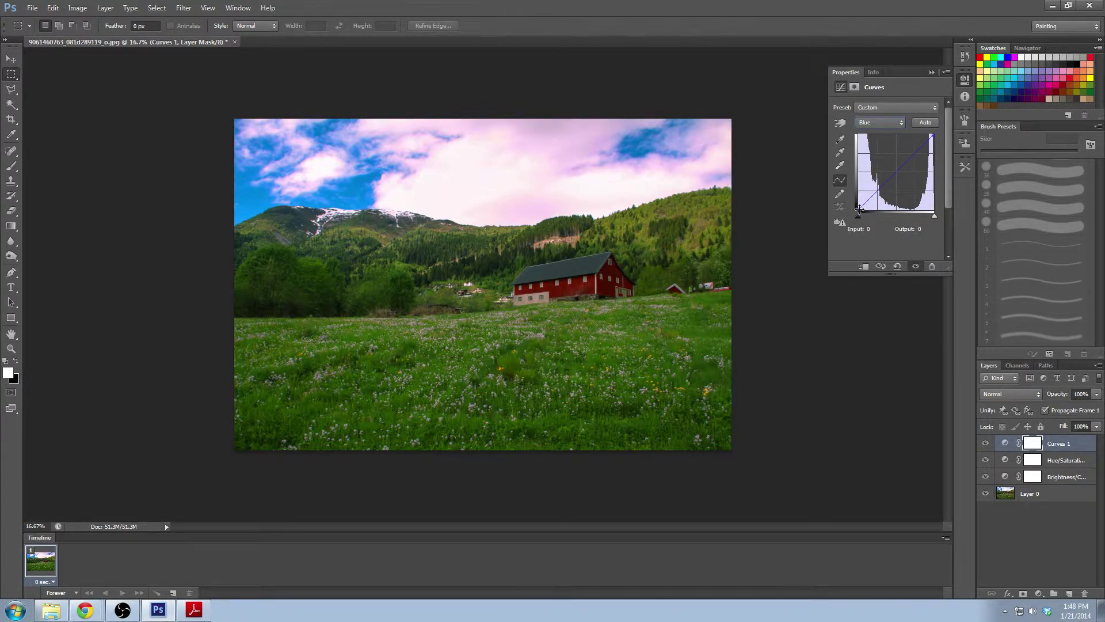
left_click(859, 208)
left_click(928, 229)
type("20")
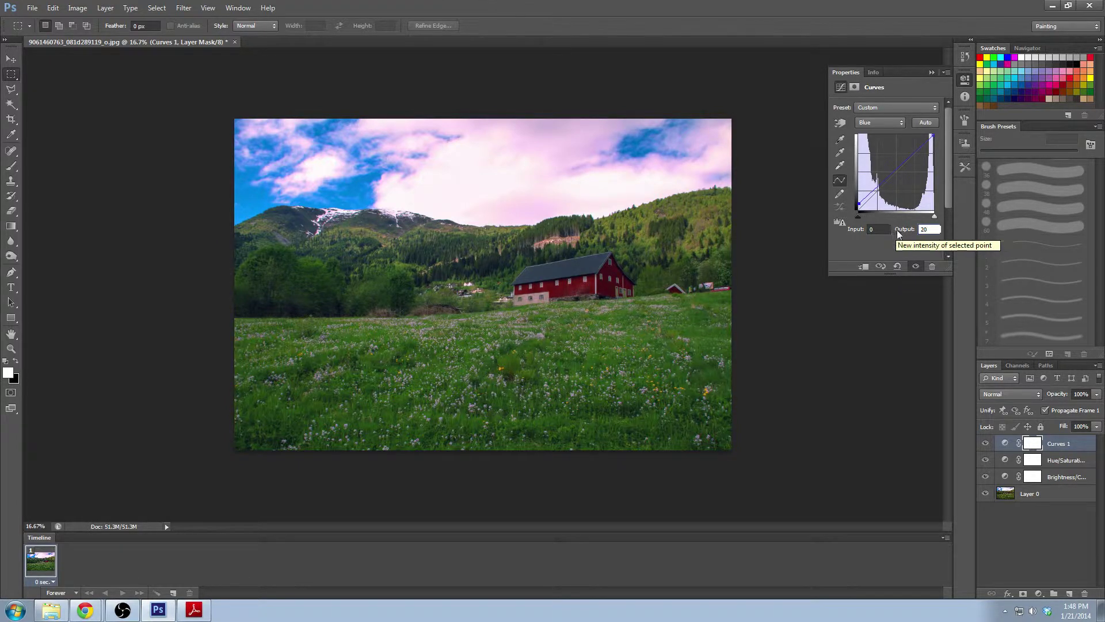
left_click(933, 135)
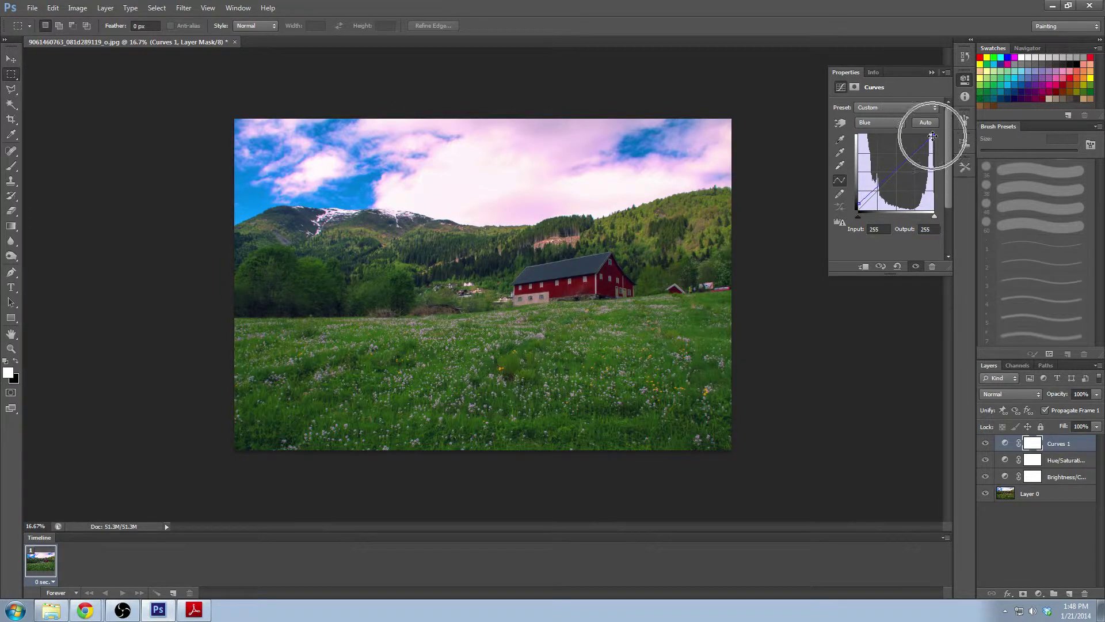
left_click(935, 229)
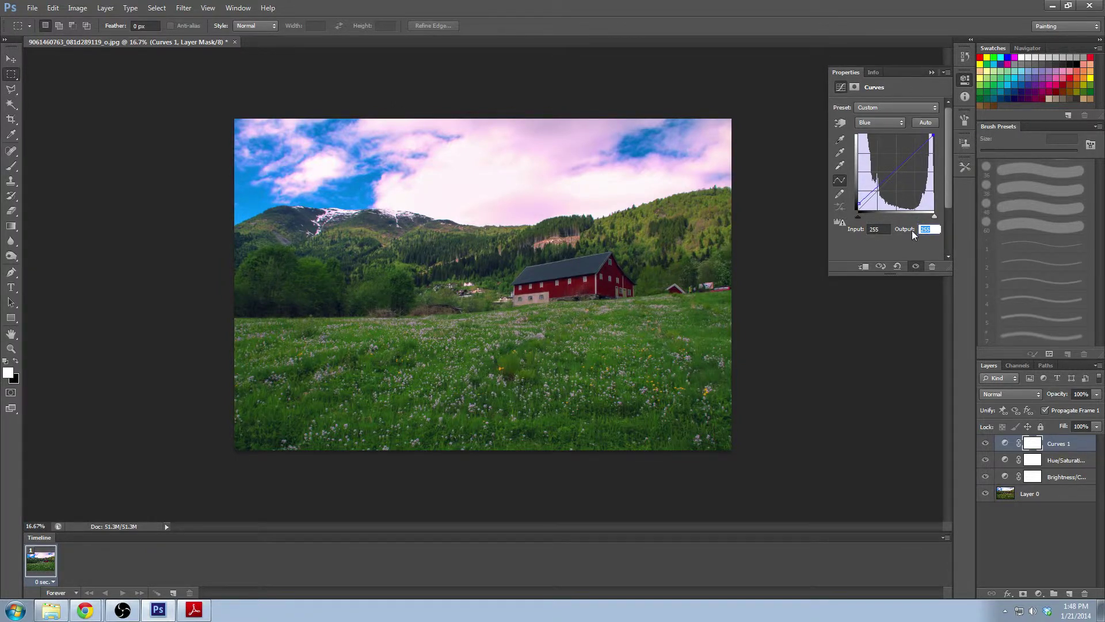
type("235")
left_click(1000, 519)
Compare the original photo with the adjusted version and review the combined channel curves of the Curves layer
left_click(986, 494, "alt")
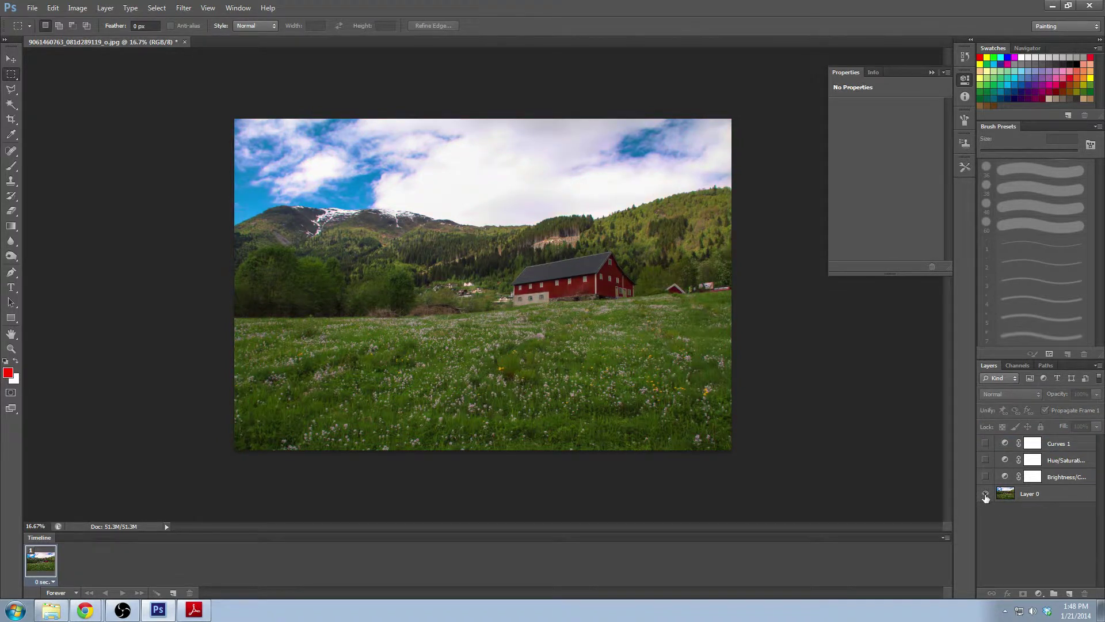
left_click(985, 494, "alt")
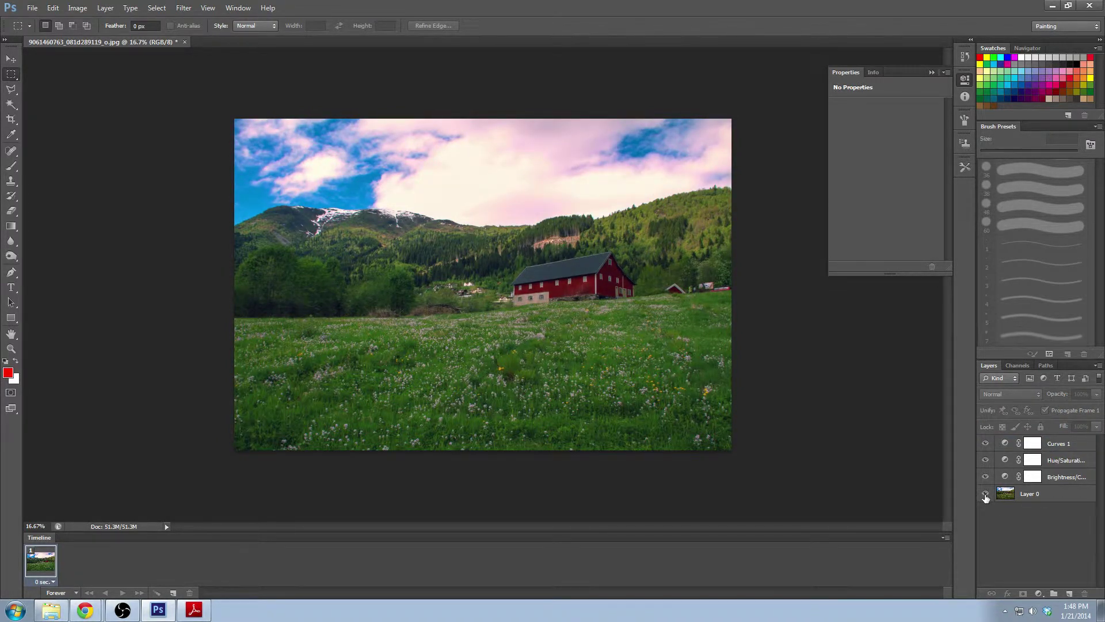
left_click(1070, 444)
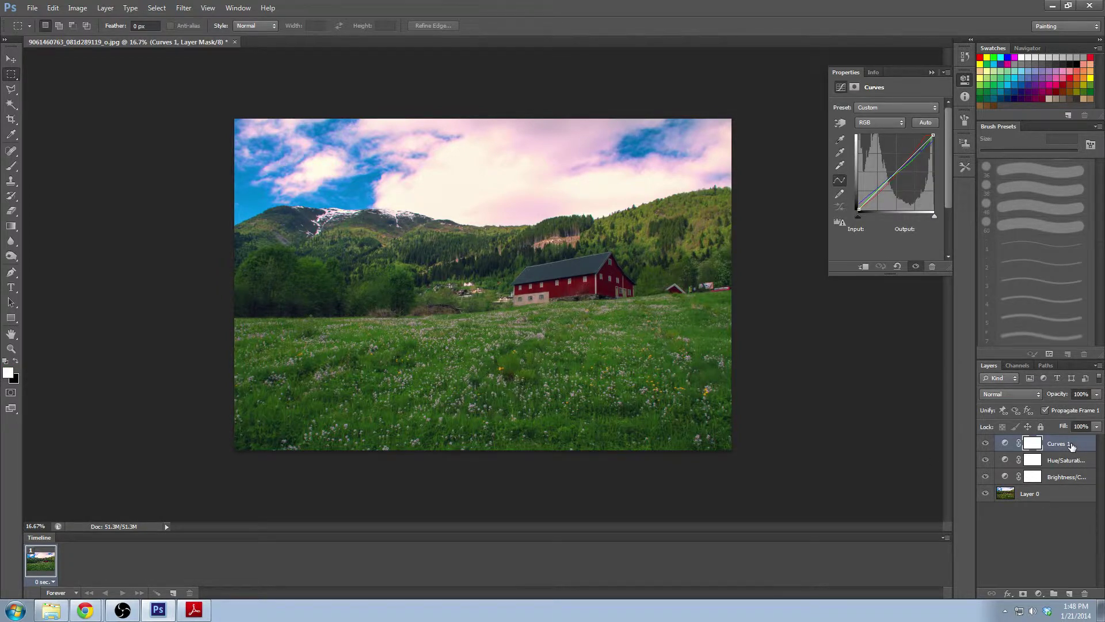
Convert Layer 0 into a smart object for editable smart filters
left_click(1044, 499)
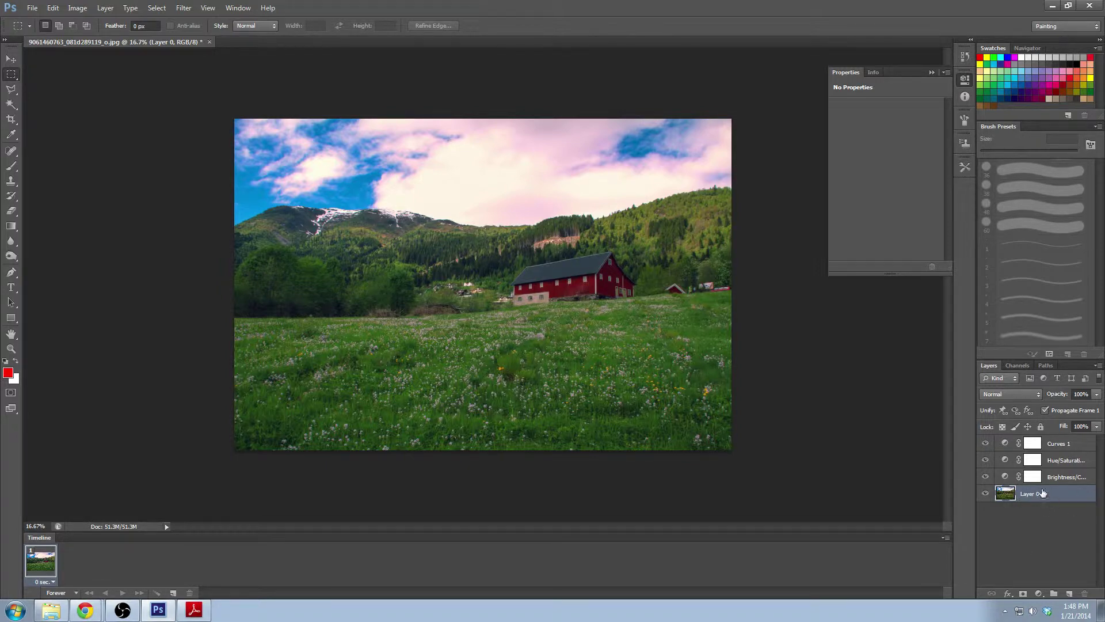
left_click(185, 8)
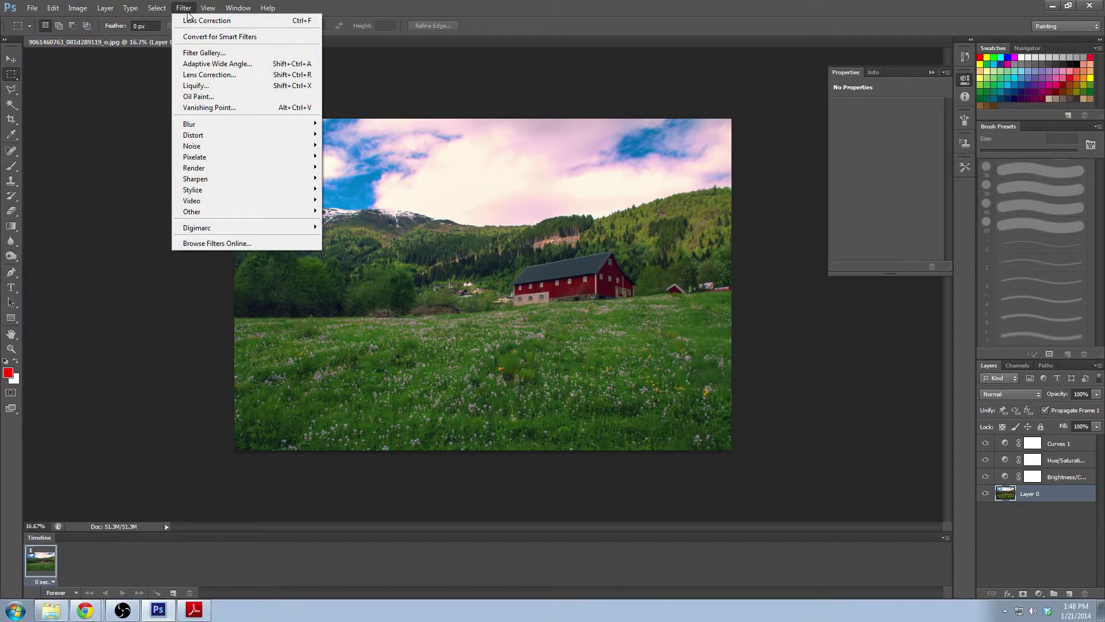
left_click(201, 41)
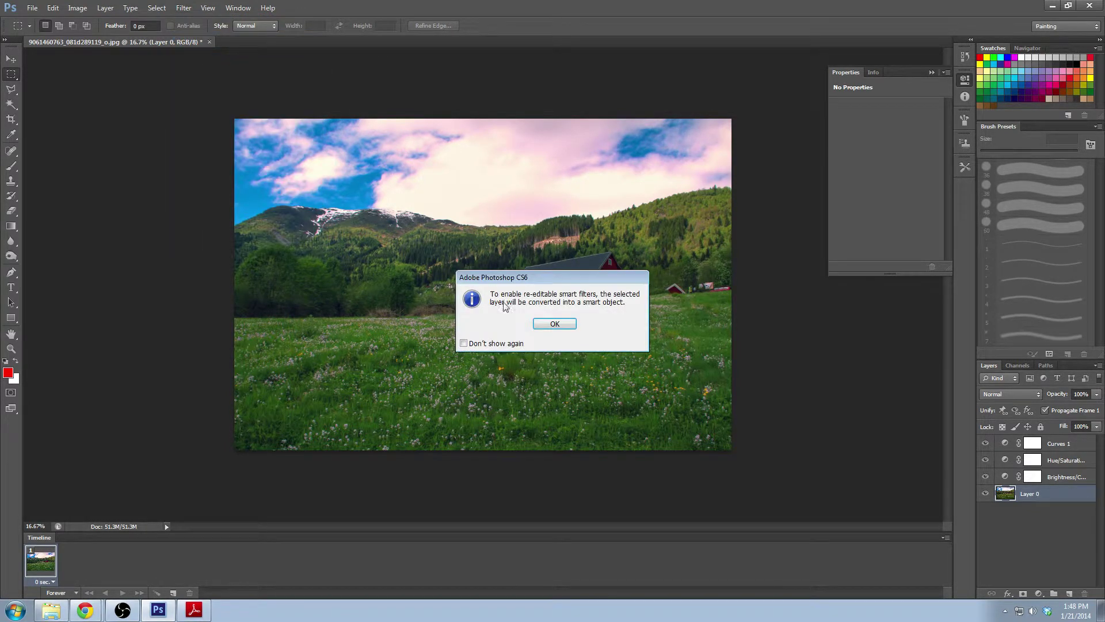
left_click(549, 325)
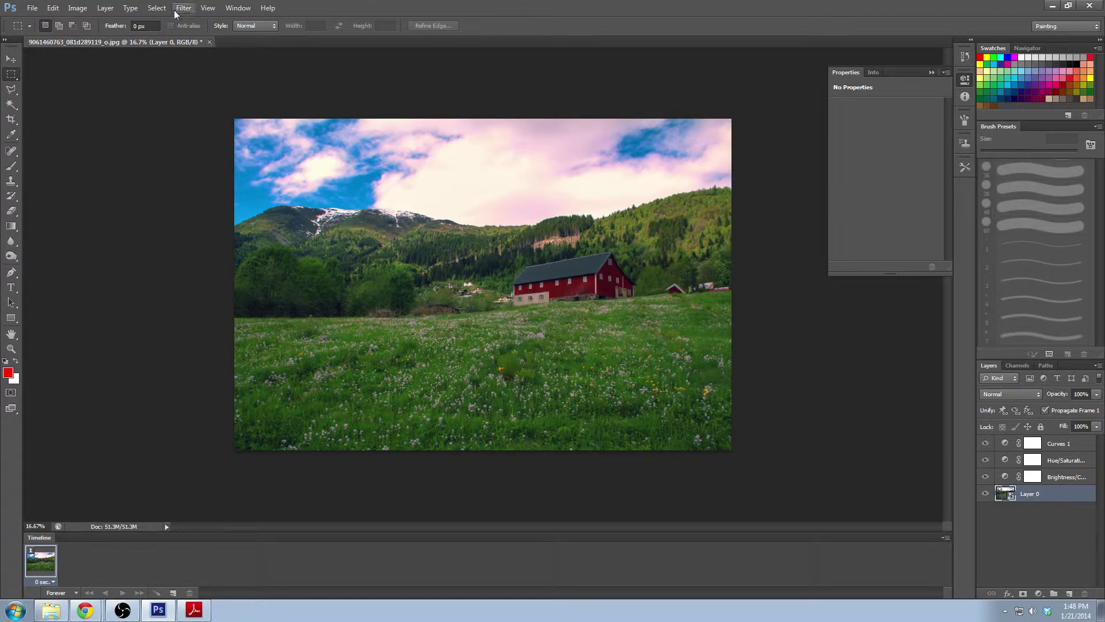
Apply a Lens Correction filter to Layer 0 with a custom vignette amount of -100
left_click(180, 8)
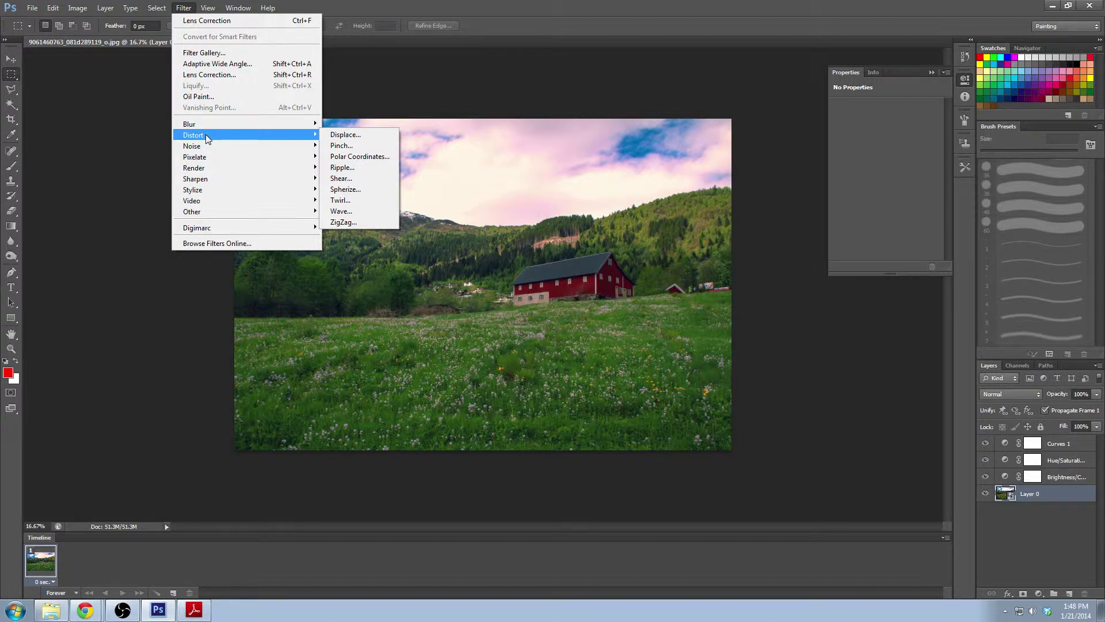
left_click(232, 78)
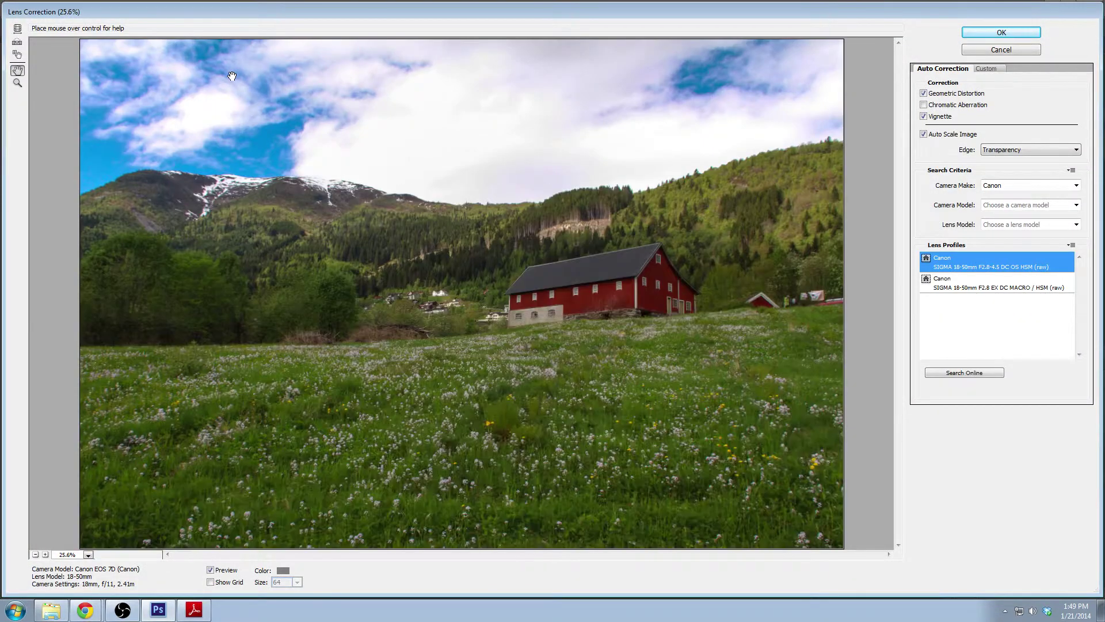
left_click(991, 72)
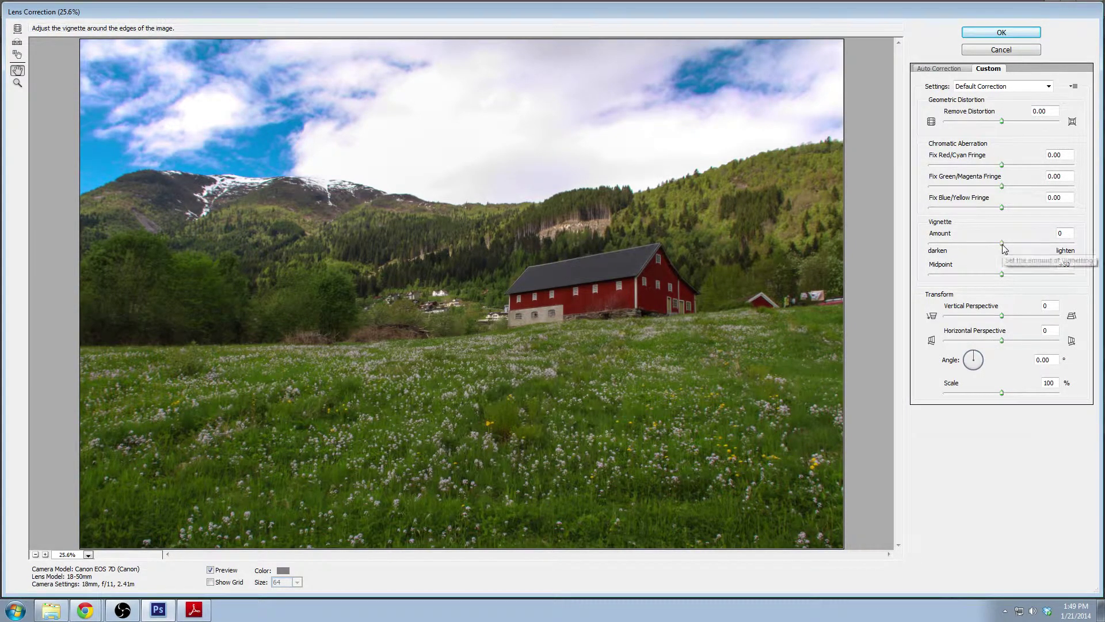
left_click_drag(1003, 248, 915, 244)
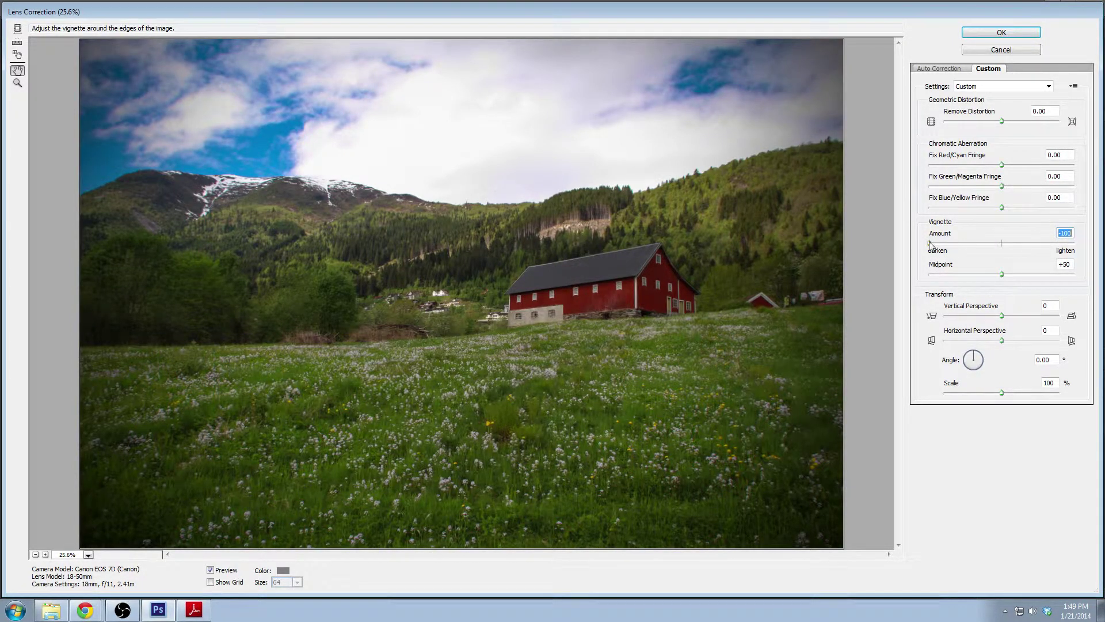
left_click(1002, 35)
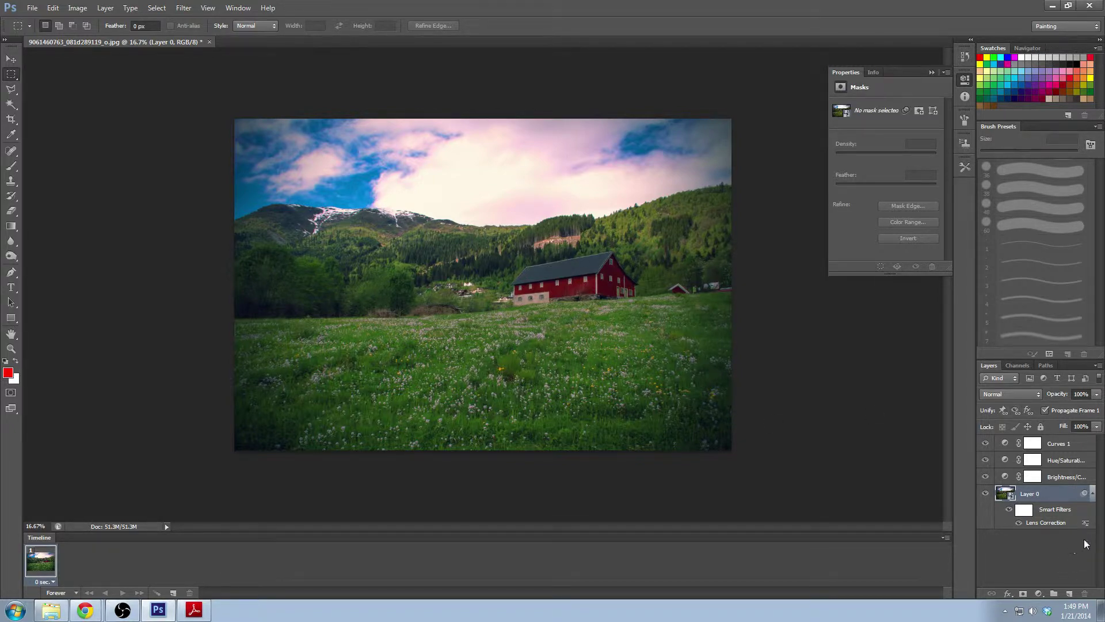
Add a Hue/Saturation adjustment layer above Curves 1, enable Colorize and set its hue to 53
left_click(1058, 443)
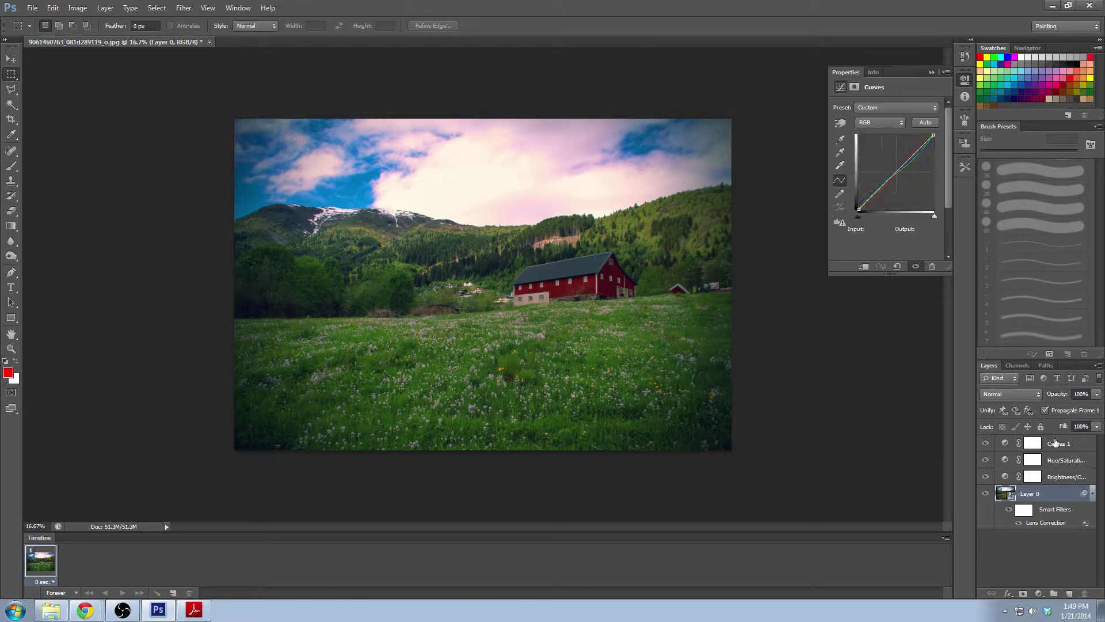
left_click(1039, 594)
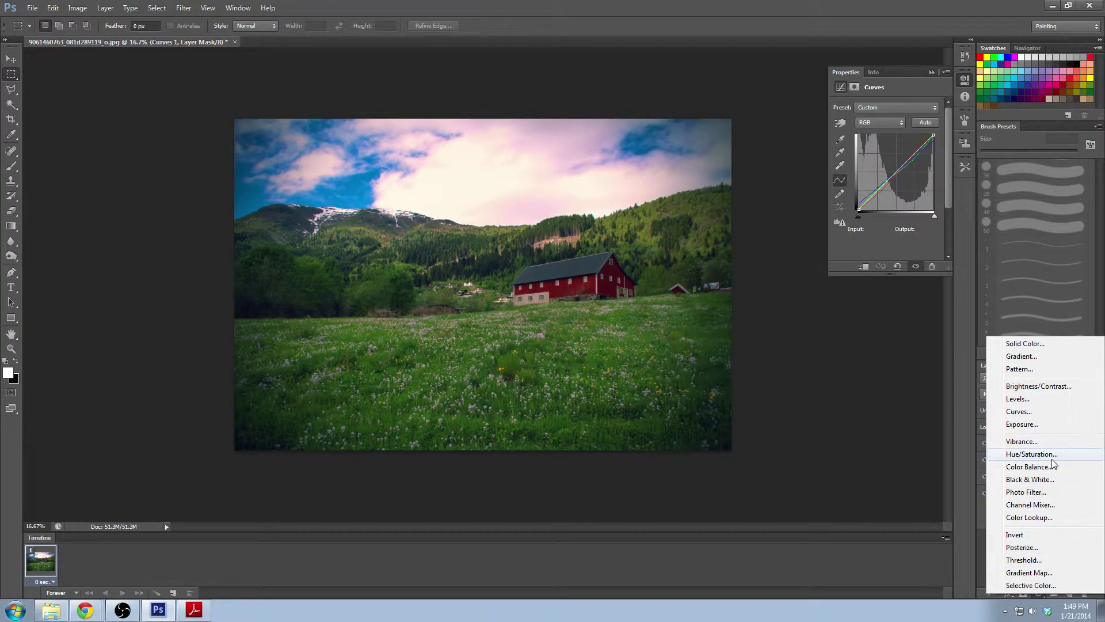
left_click(1030, 454)
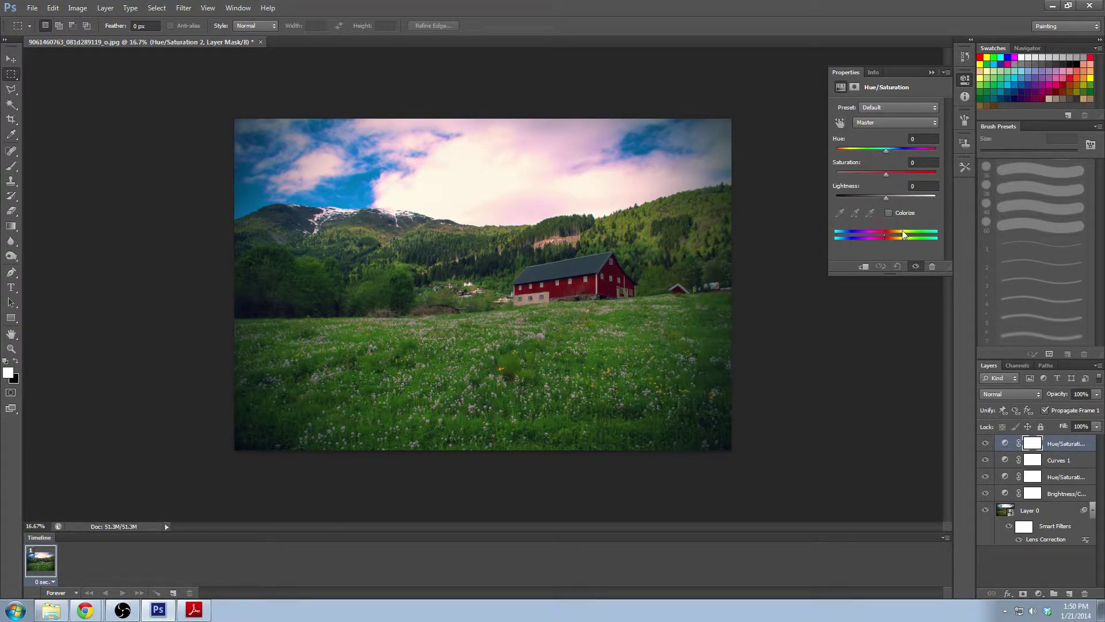
left_click(889, 213)
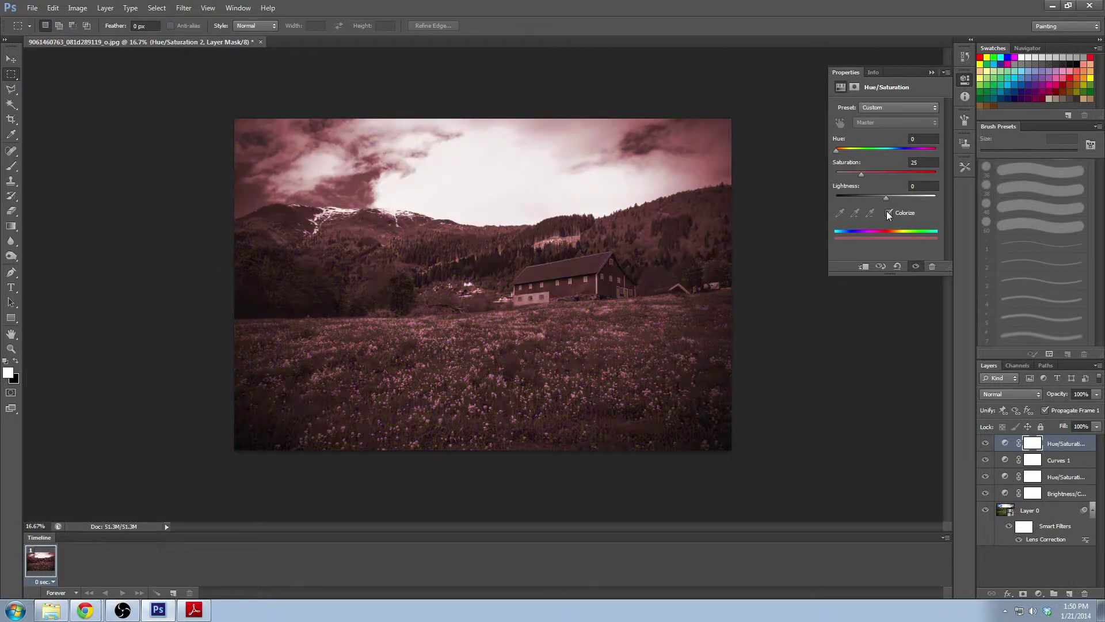
left_click(928, 139)
type("53")
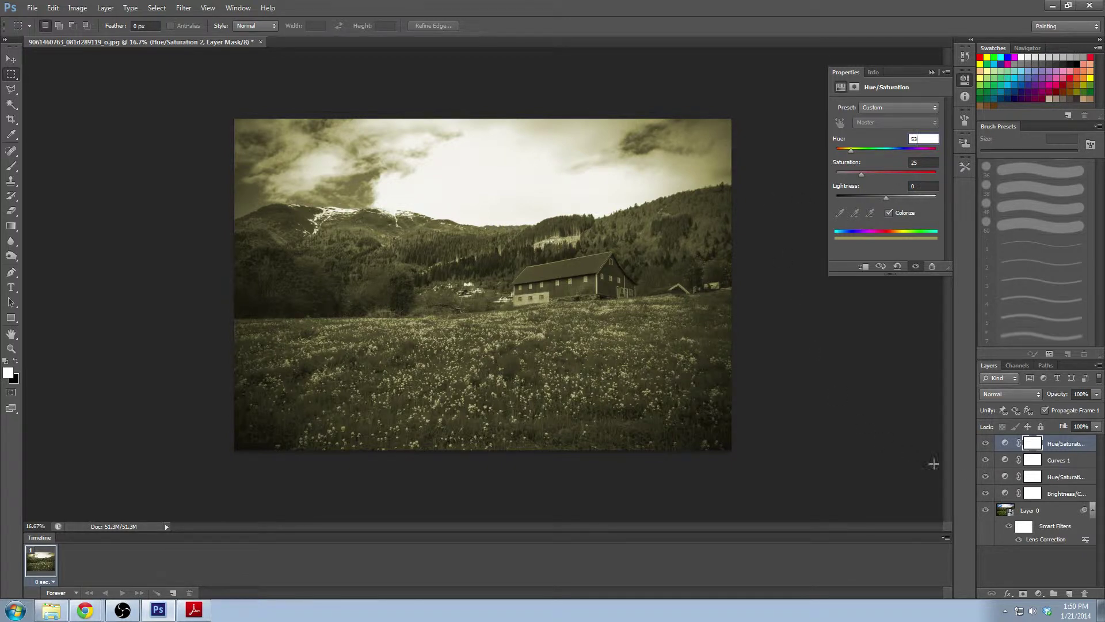
Reduce the opacity of the colorizing Hue/Saturation layer to 50%
left_click(1067, 447)
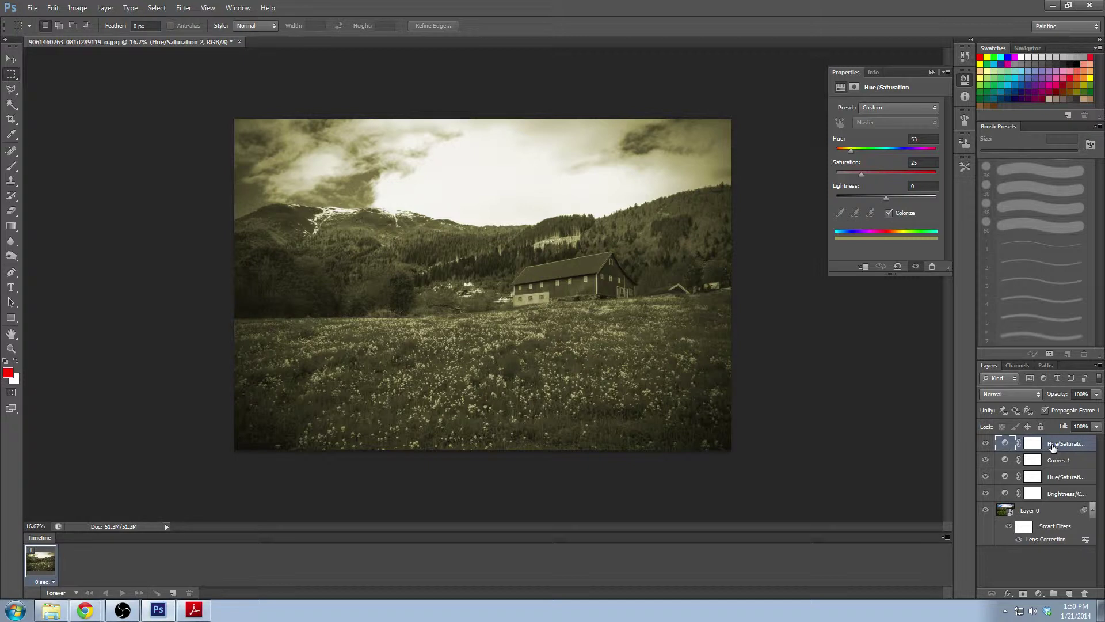
left_click(1097, 395)
left_click_drag(1064, 407, 1066, 405)
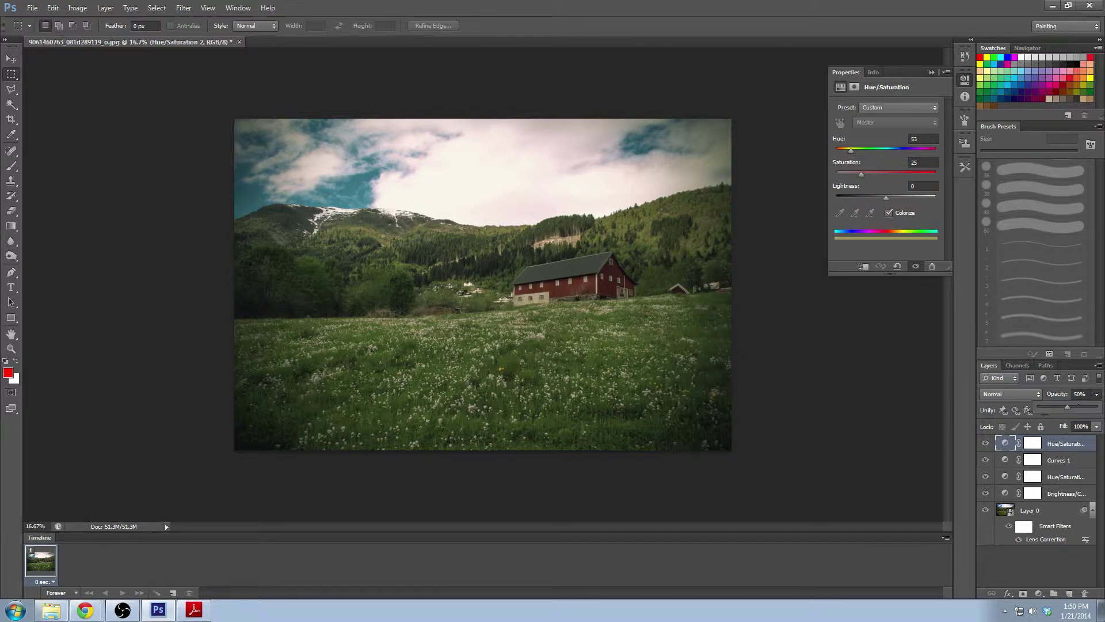
key("Return")
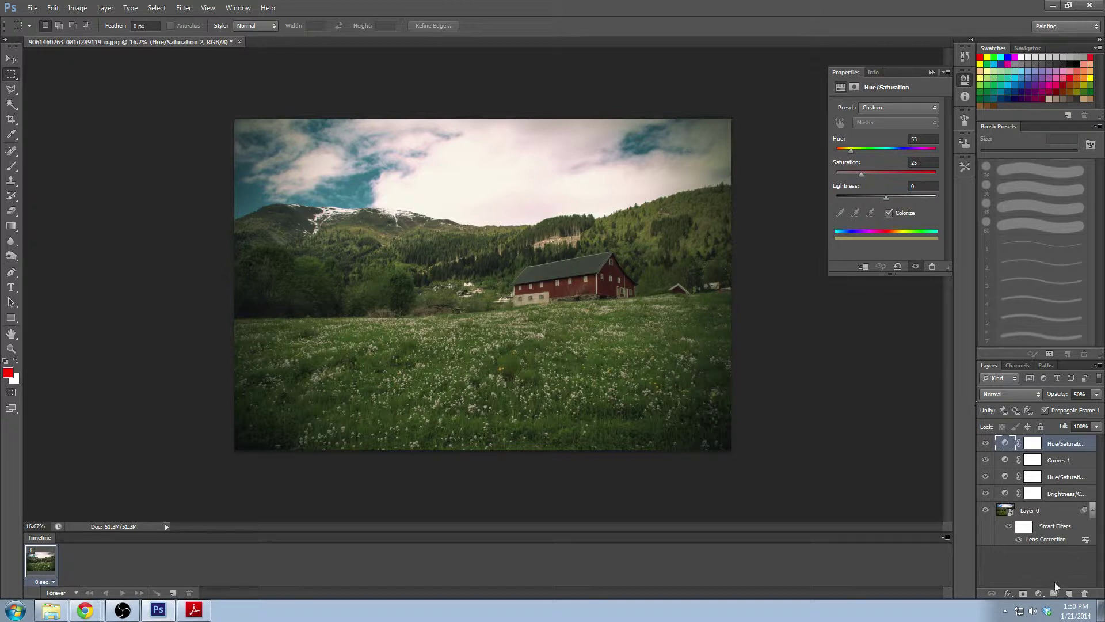
Add a Solid Color fill layer on top of the stack with the magenta colour f000ff
left_click(1040, 594)
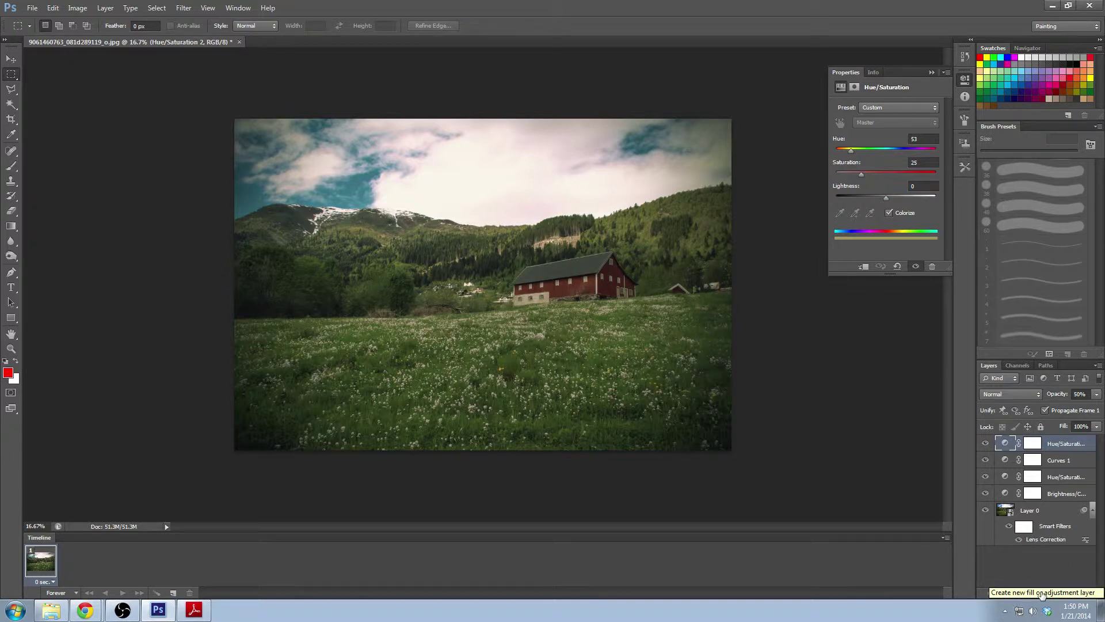
left_click(1042, 595)
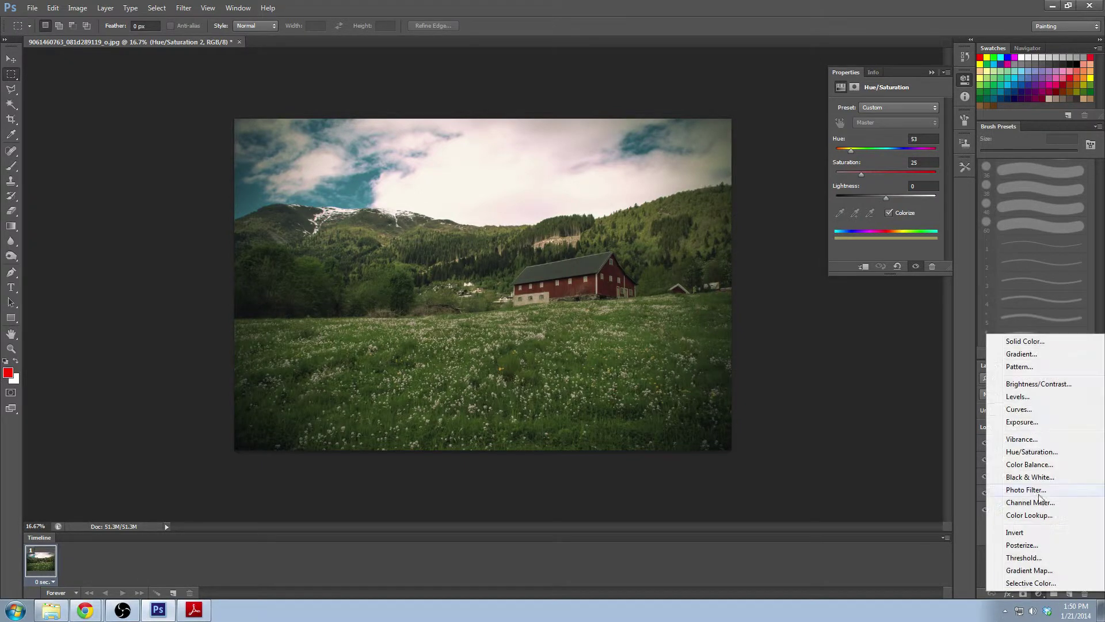
left_click(1043, 341)
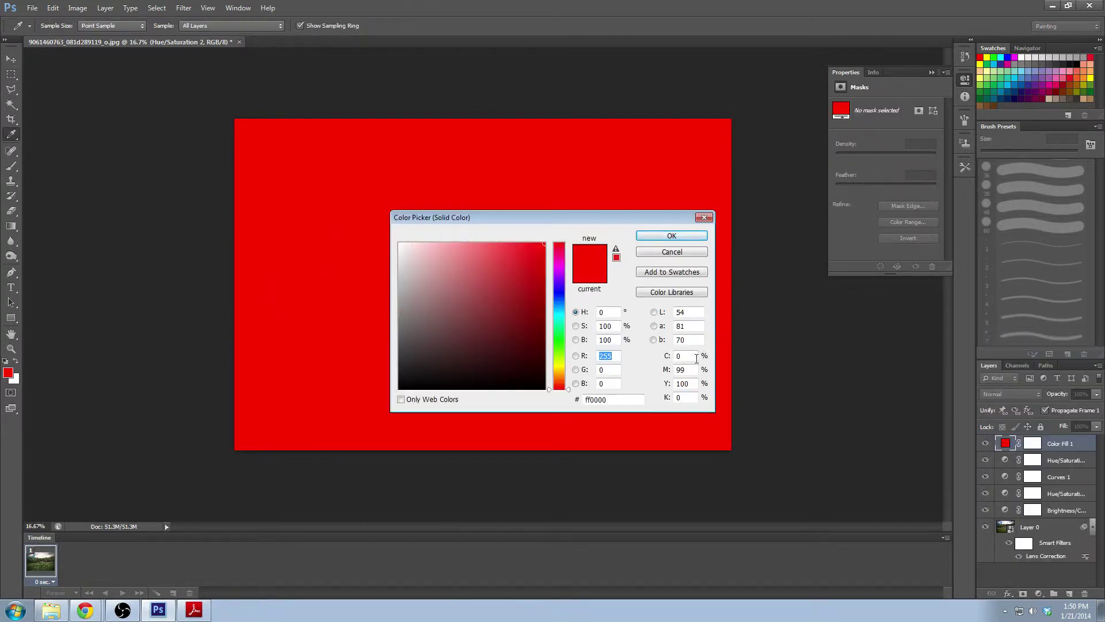
left_click_drag(631, 399, 583, 407)
type("ff")
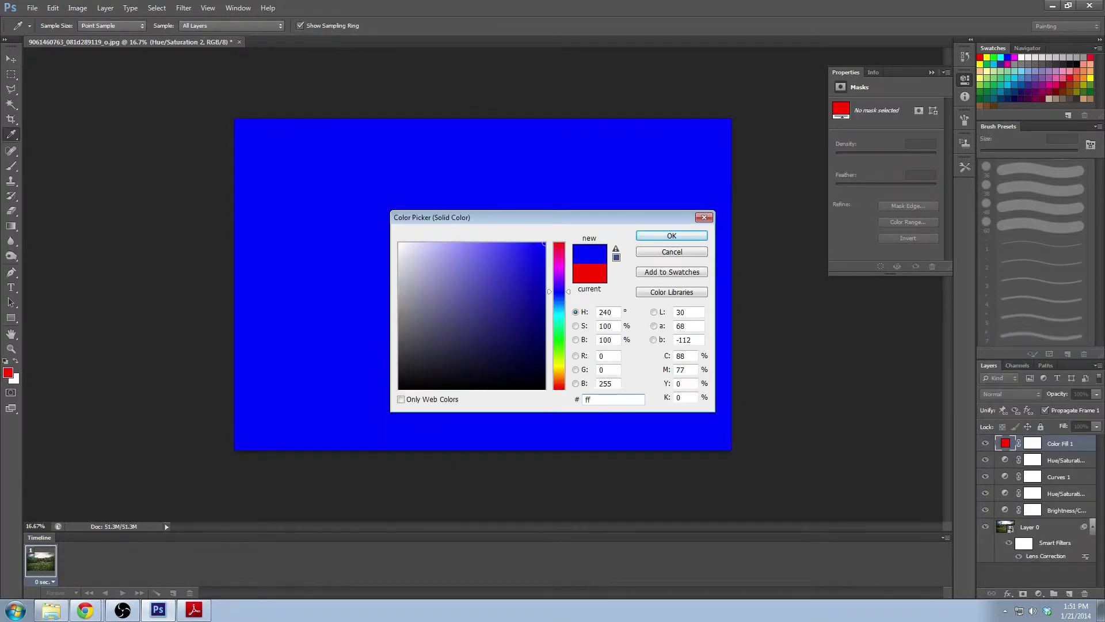
type("000")
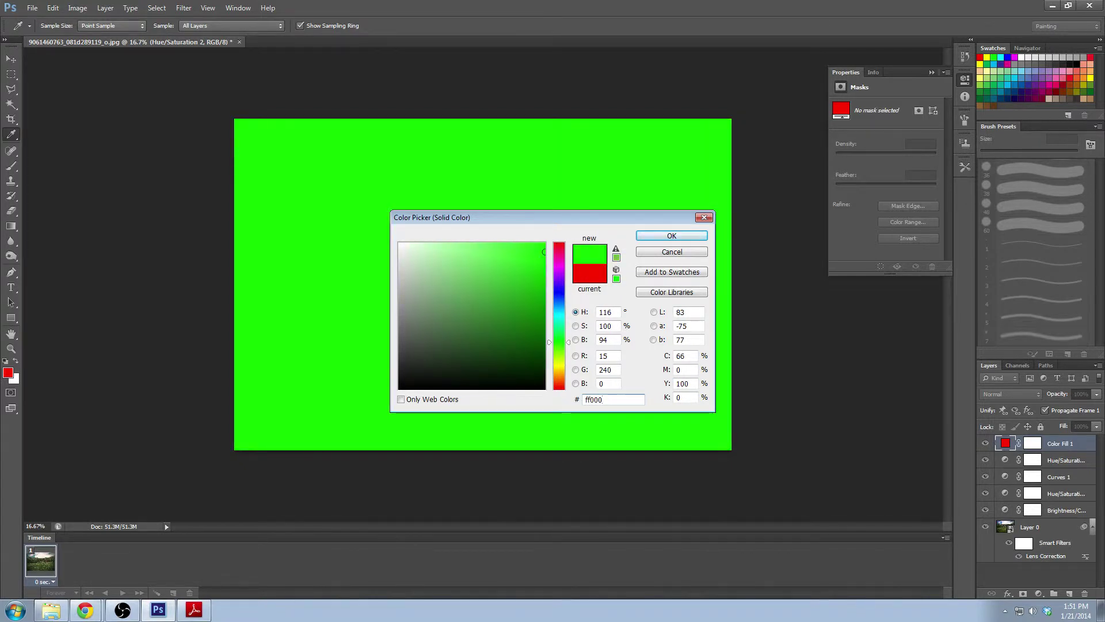
type("ff")
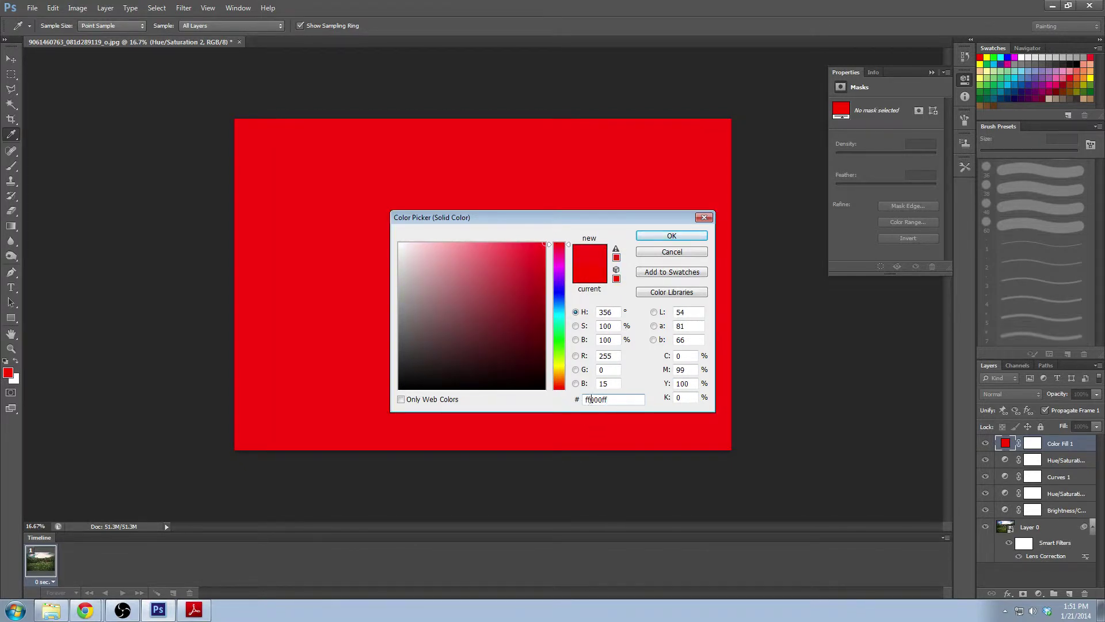
key("Home")
key("Delete")
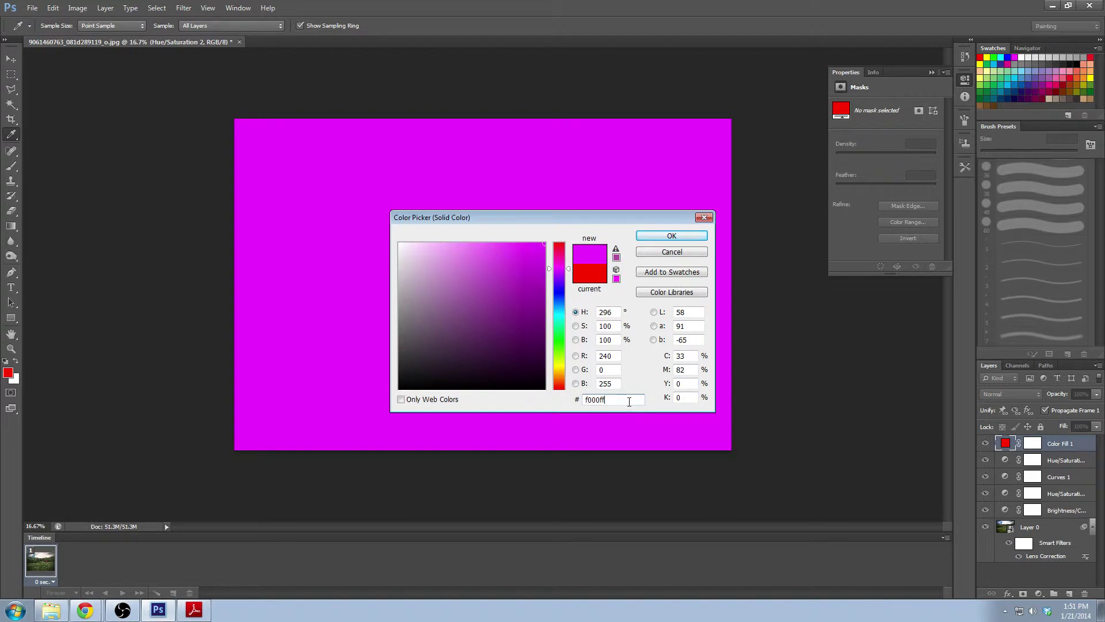
key("ctrl+a")
type("f0")
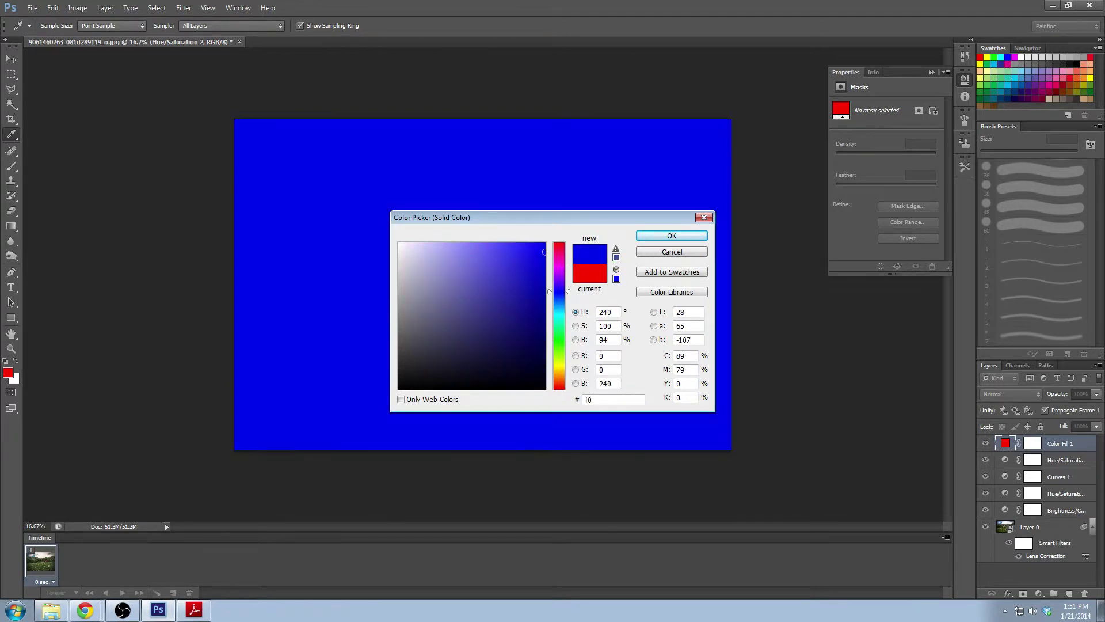
type("00ff")
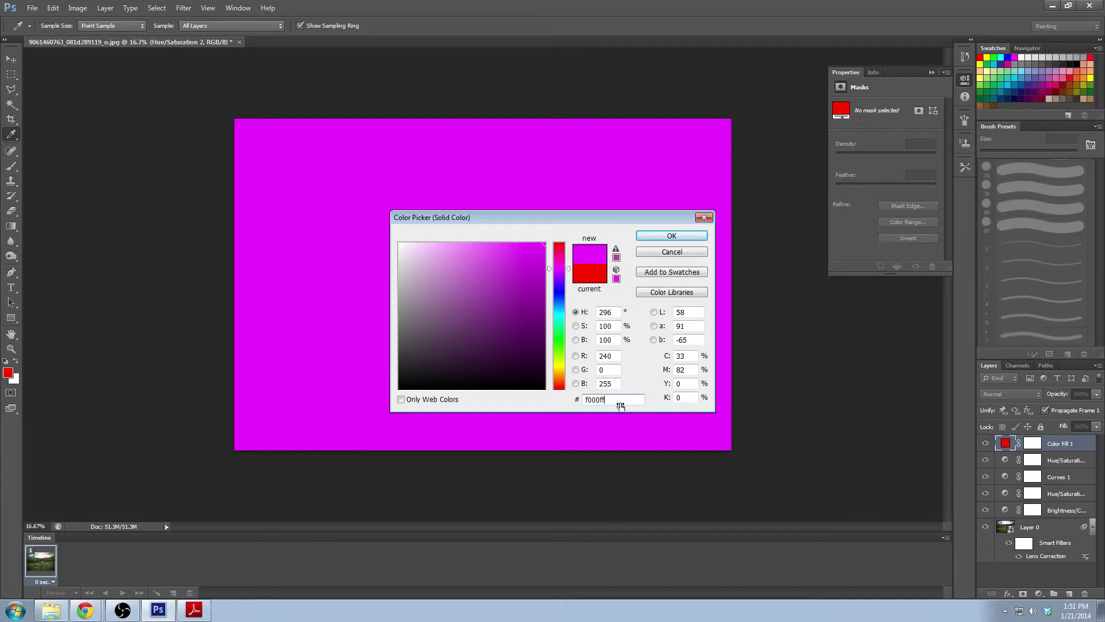
left_click(671, 236)
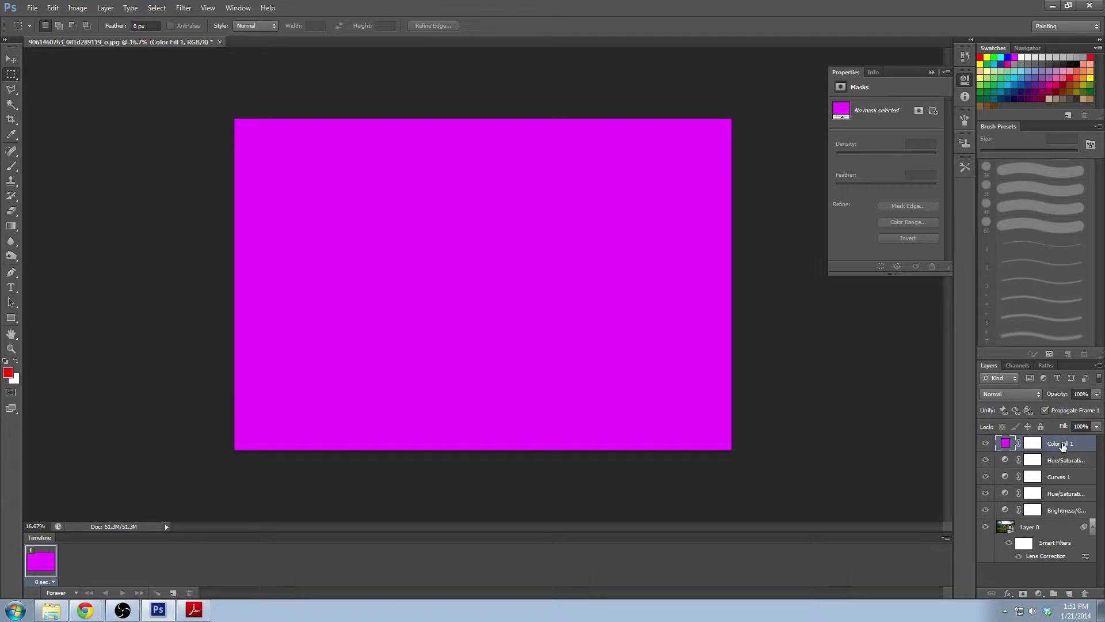
Lower the magenta fill layer's opacity to 5% and compare the photo with and without it
left_click(1097, 394)
left_click(1061, 397)
type("5")
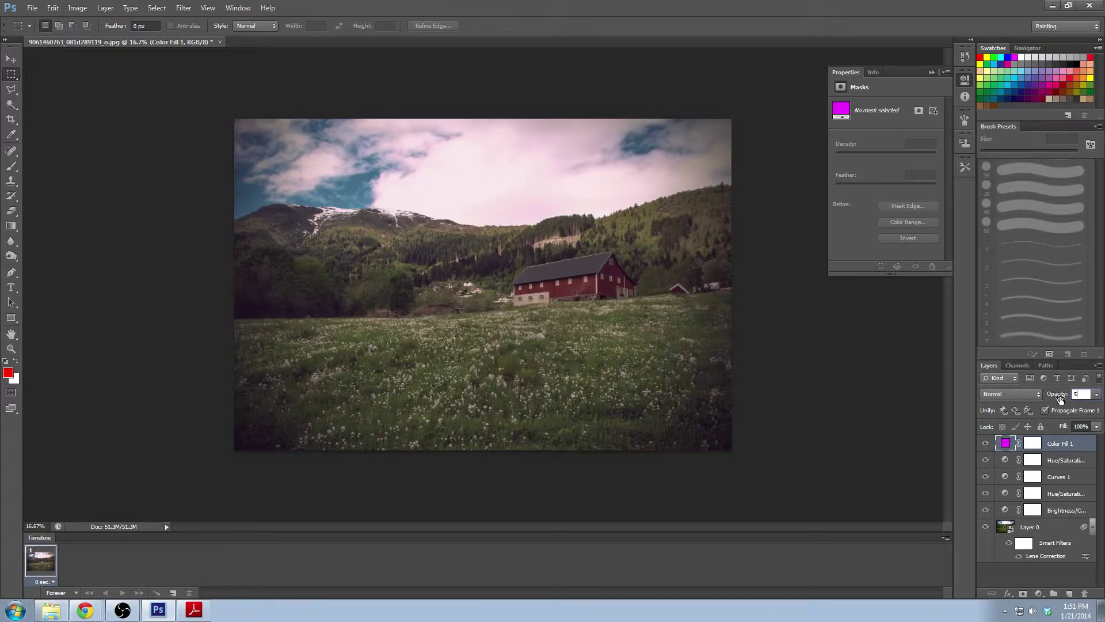
left_click(985, 444)
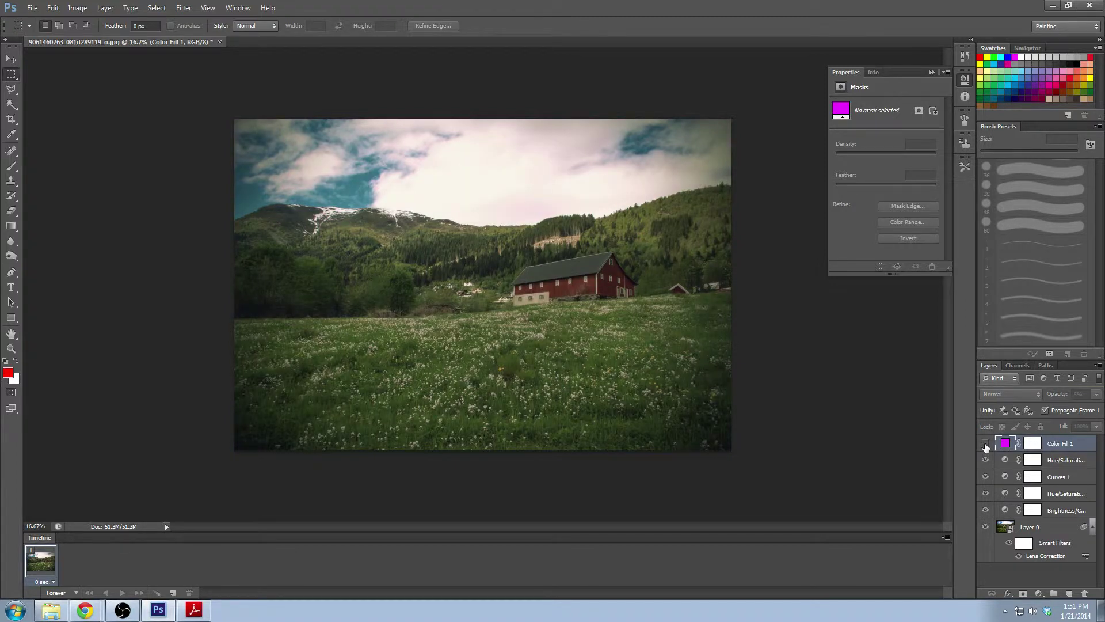
left_click(986, 444)
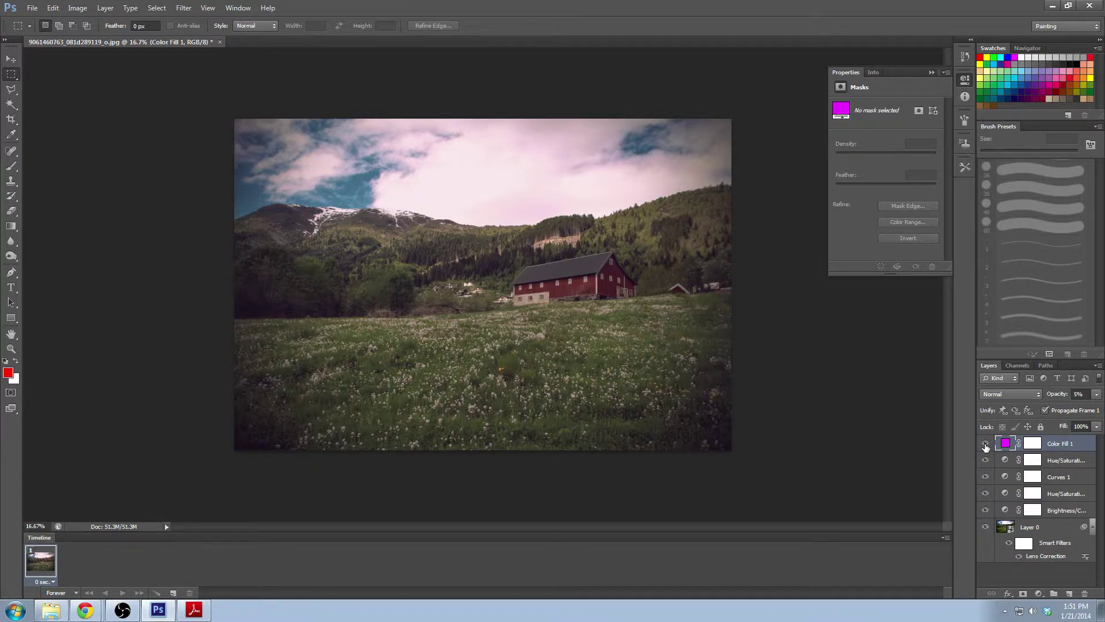
Create a new empty layer above the magenta fill and use pure red ff0000 as the foreground colour
left_click(1069, 594)
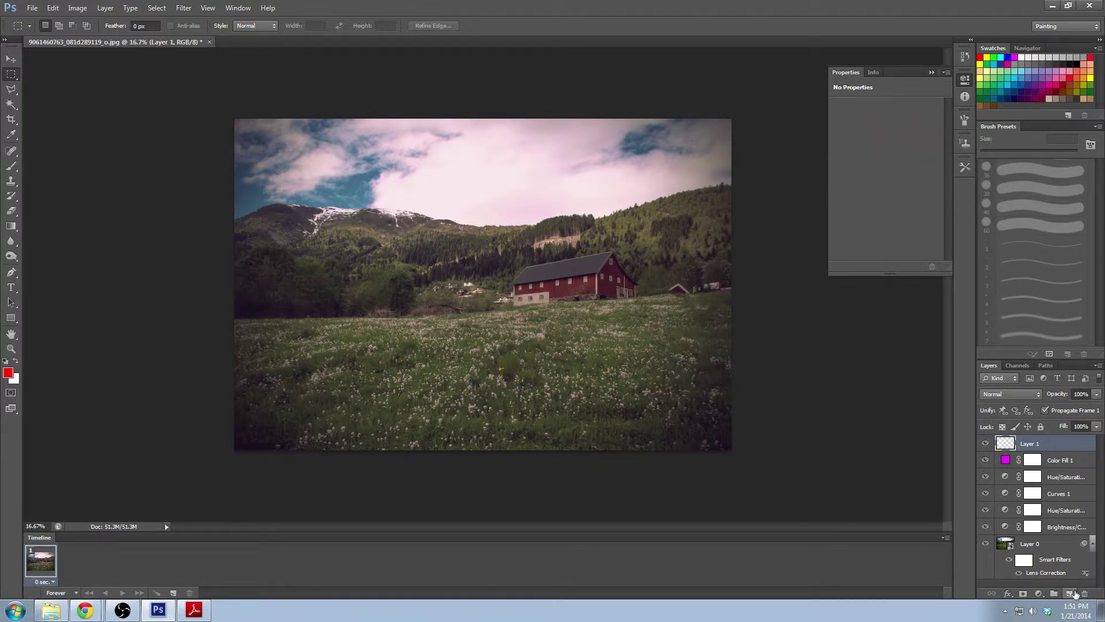
left_click(8, 373)
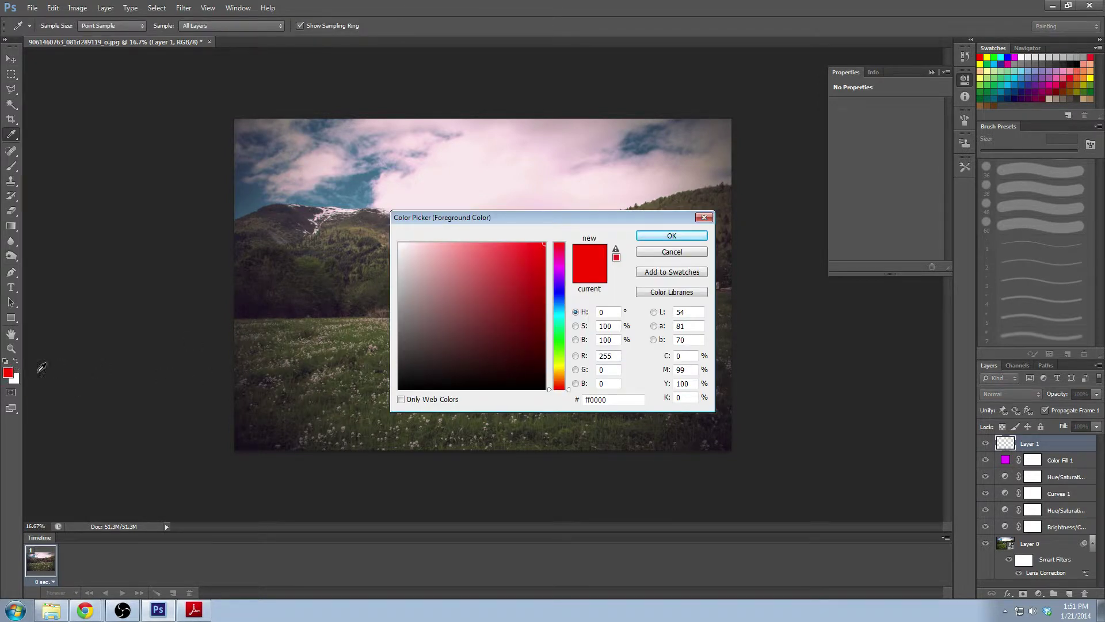
left_click(612, 399)
double_click(612, 400)
left_click(664, 238)
key("m")
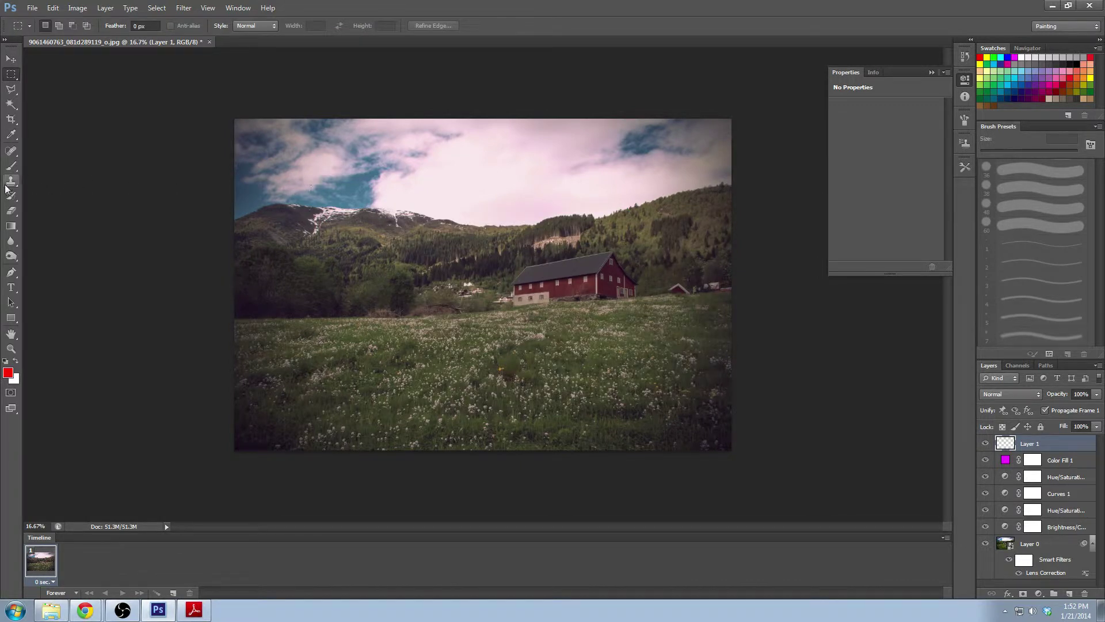
Choose the Brush tool and enlarge the soft brush to 825 px
left_click(16, 167)
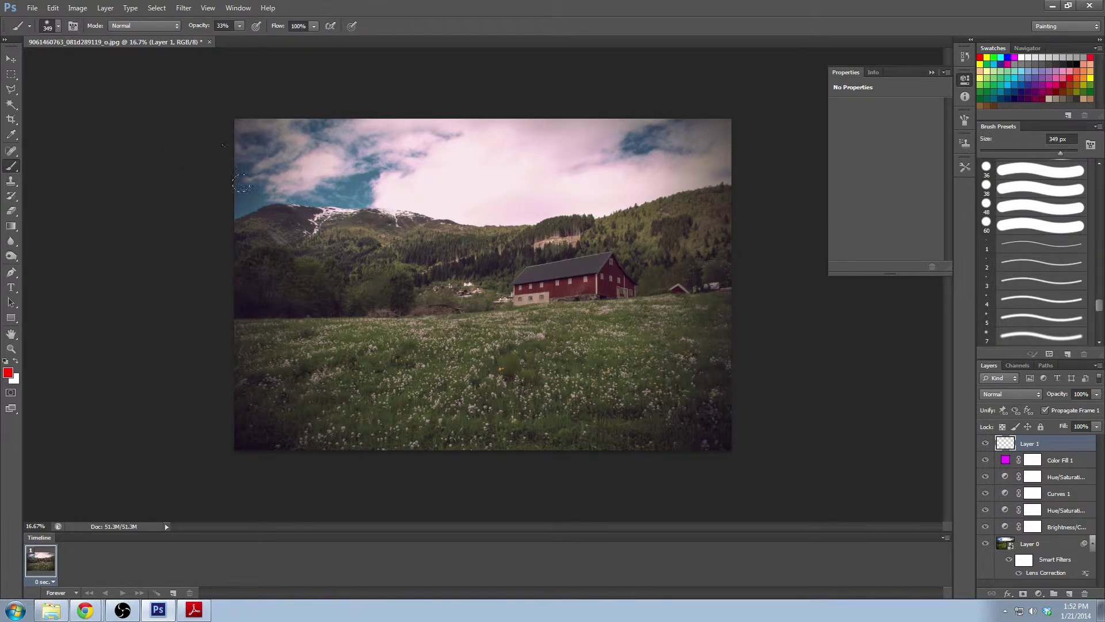
right_click(246, 229)
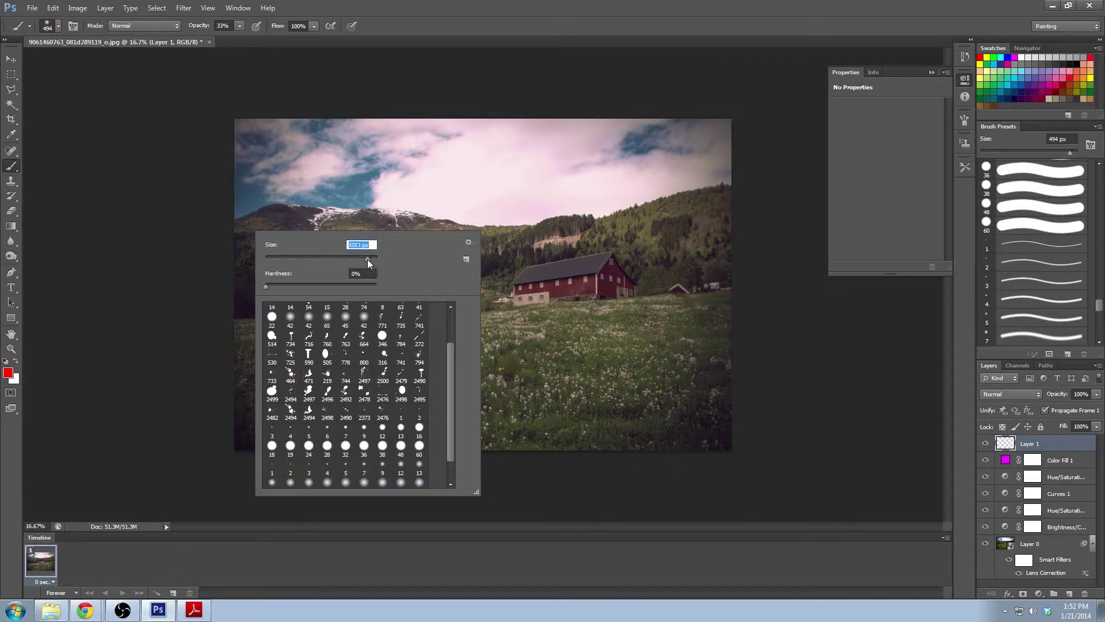
left_click_drag(367, 260, 368, 260)
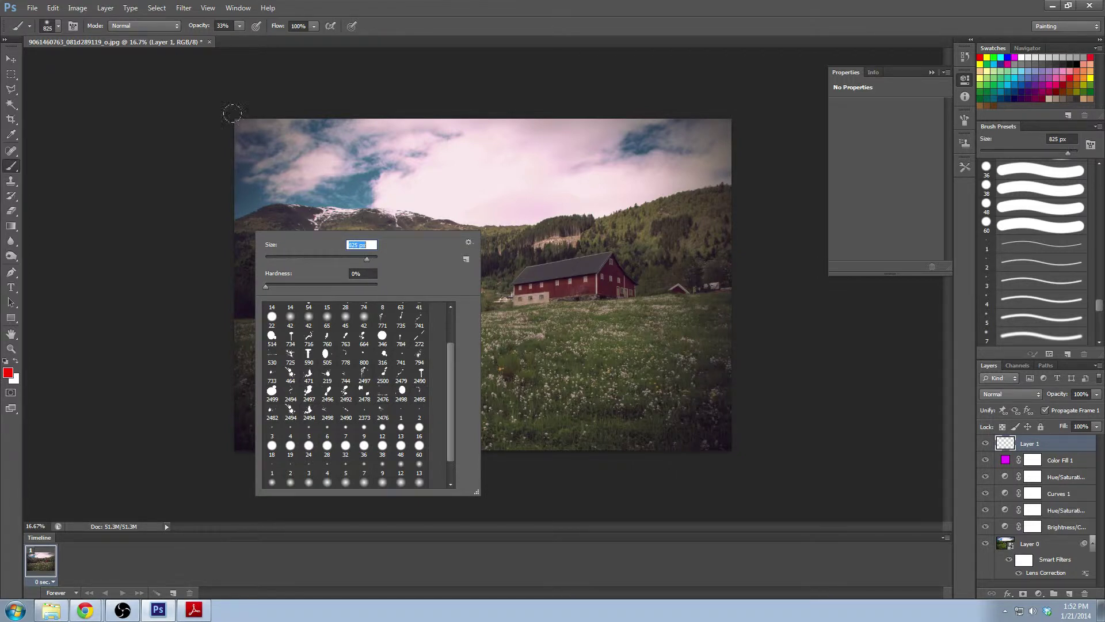
left_click(144, 72)
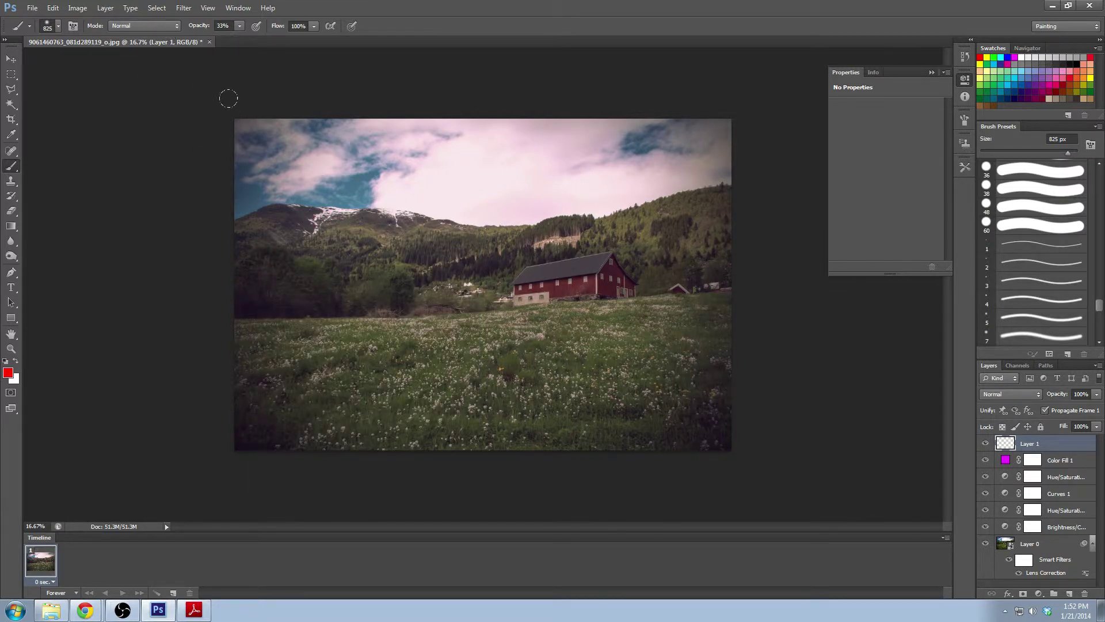
Set the brush opacity to 25% and paint soft red strokes on Layer 1 along the photo's left and right edges
left_click(239, 25)
left_click_drag(235, 38, 234, 38)
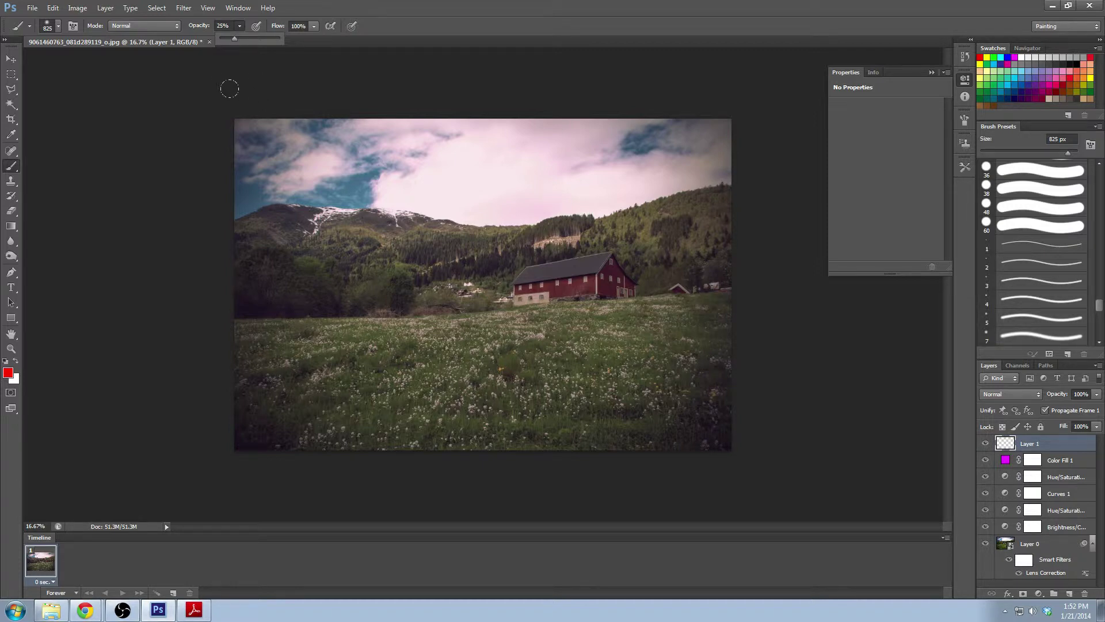
left_click_drag(229, 89, 232, 486)
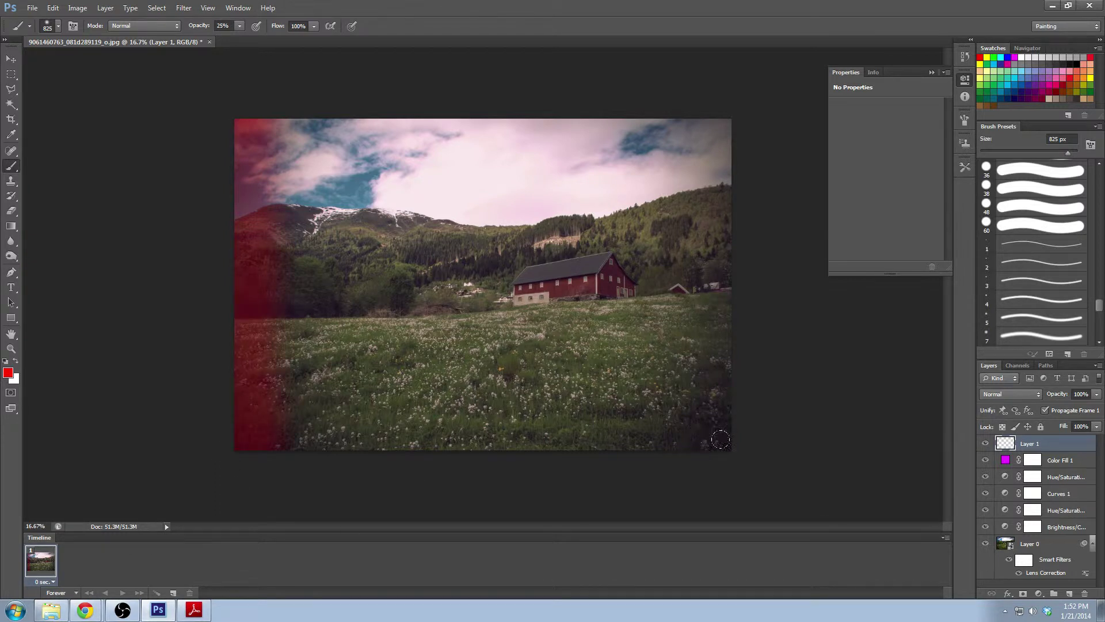
mouse_move(715, 431)
left_mouse_down()
mouse_move(690, 321)
mouse_move(659, 291)
left_mouse_up()
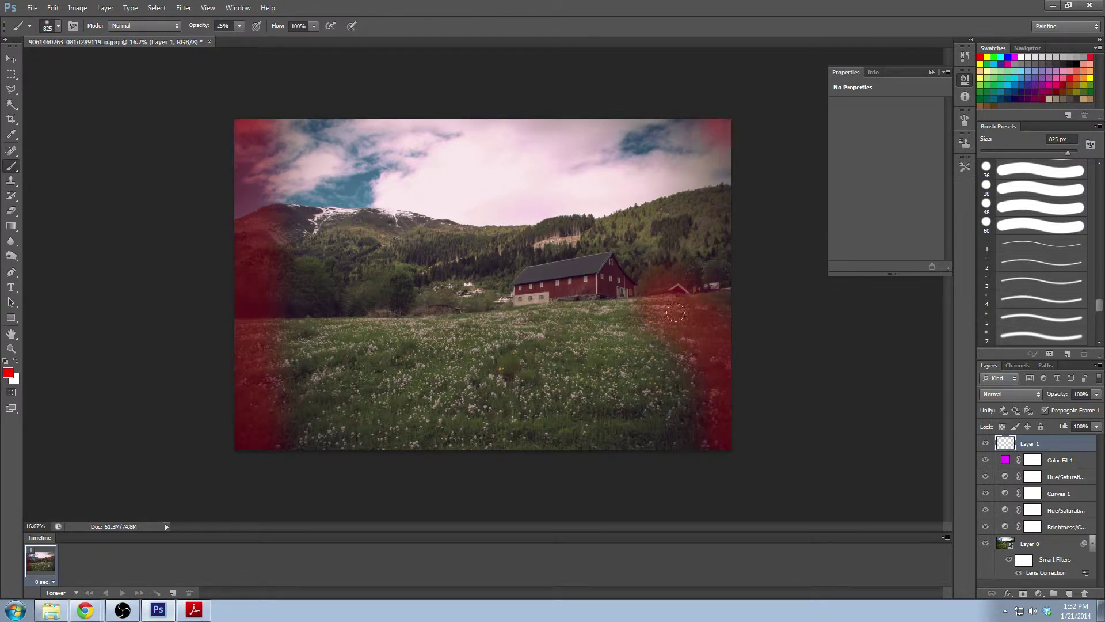
Raise the brush opacity to 61% and paint stronger red over the photo's lower-left edge, both upper corners and the barn
left_click(240, 26)
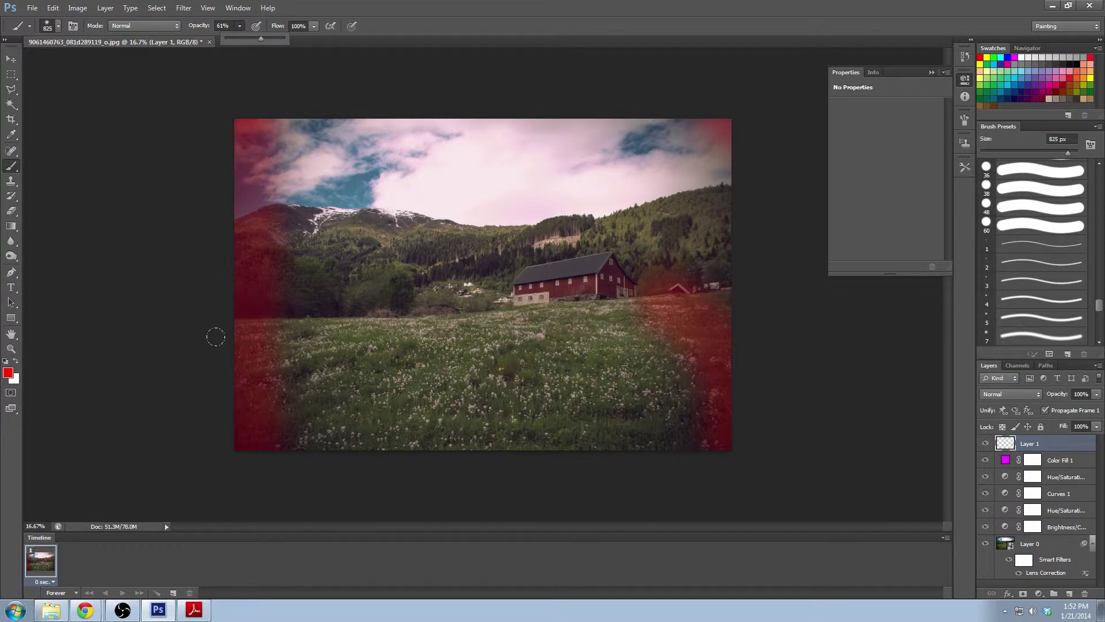
left_click_drag(215, 335, 251, 434)
left_click(690, 115)
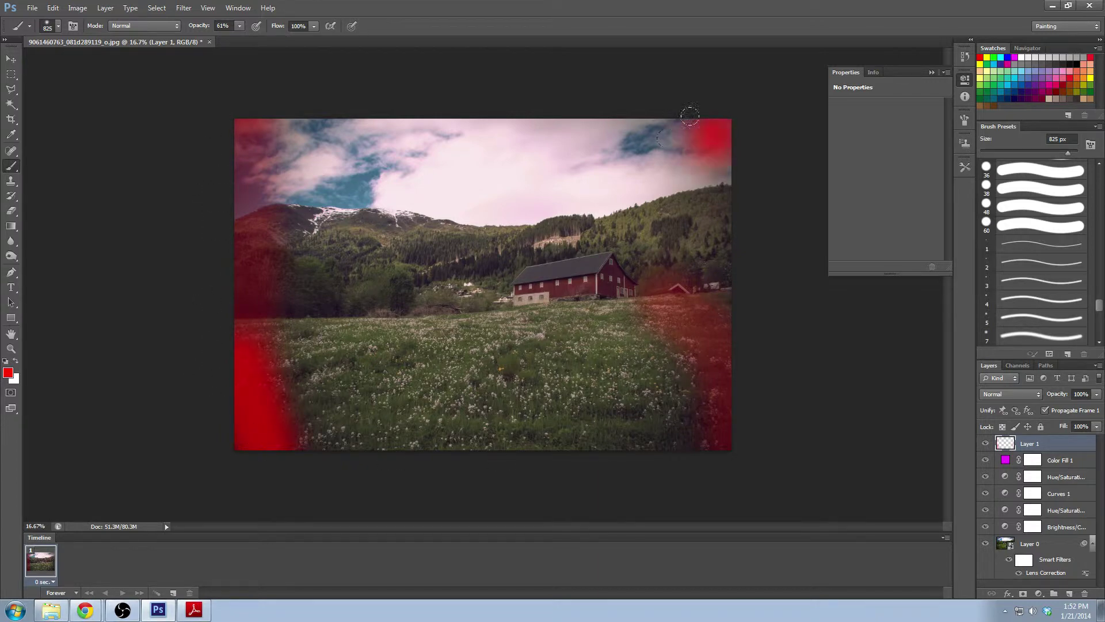
left_click_drag(599, 282, 553, 297)
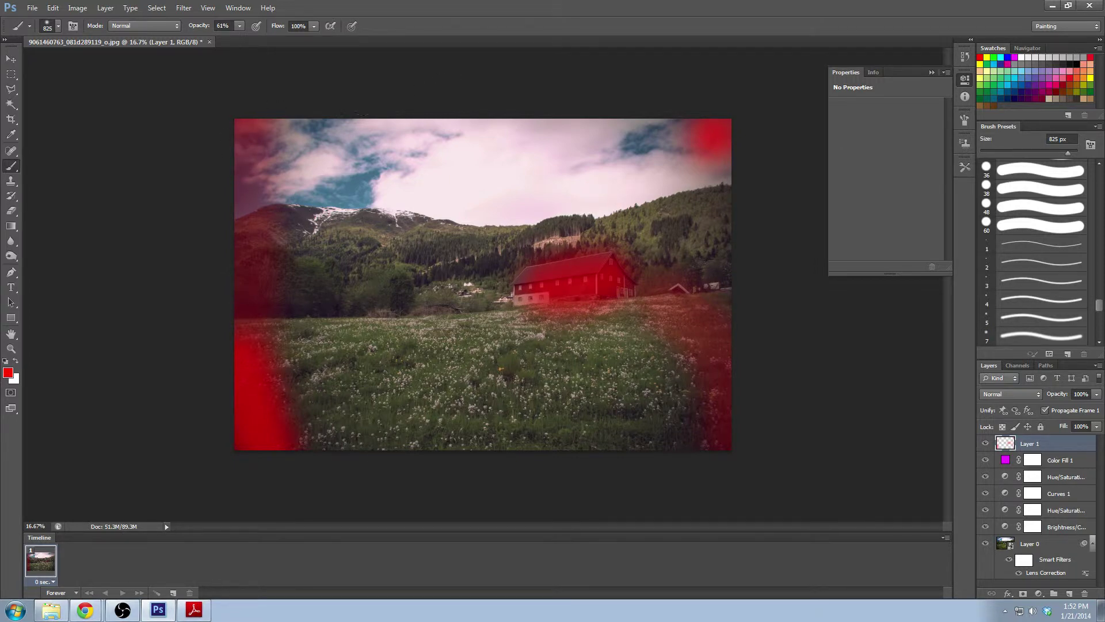
left_click(273, 124)
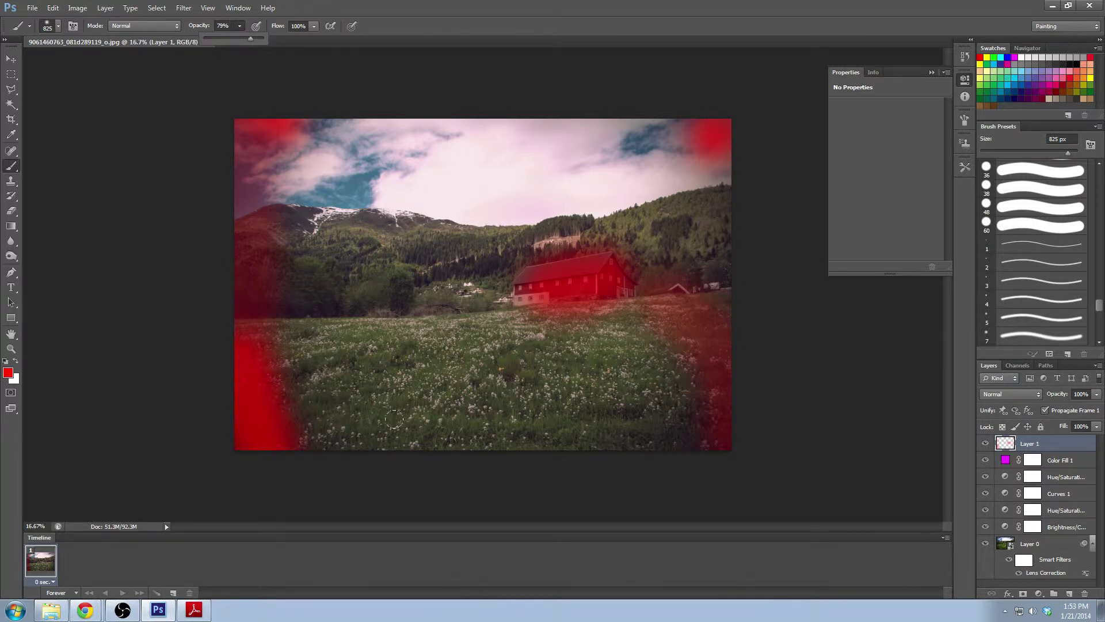
Paint strong red over the photo's lower-right edge at 79% brush opacity and set Layer 1's blend mode to Soft Light
mouse_move(662, 285)
left_mouse_down()
mouse_move(685, 305)
mouse_move(708, 368)
left_mouse_up()
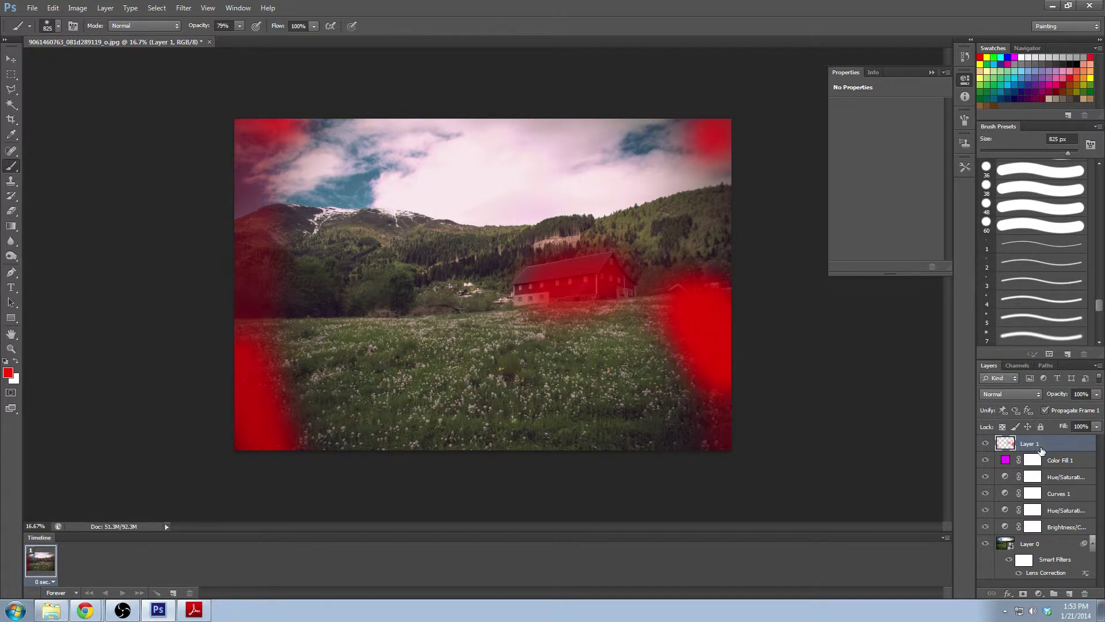
left_click(1035, 396)
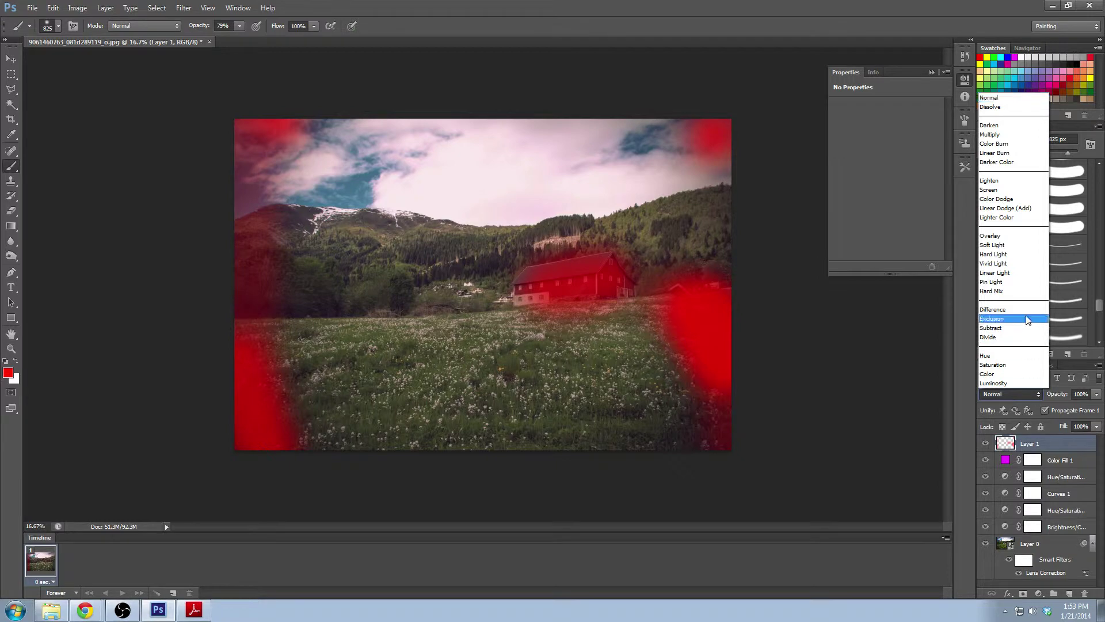
left_click(1029, 246)
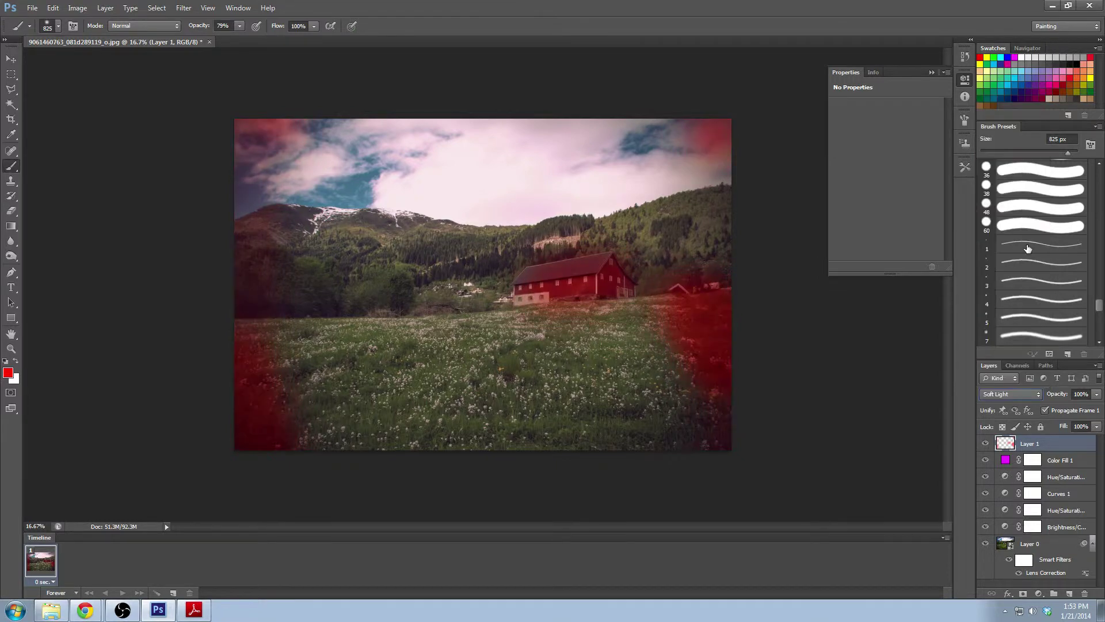
Reduce the opacity of the red light-leak layer to 15%
left_click(1097, 394)
left_click(1074, 406)
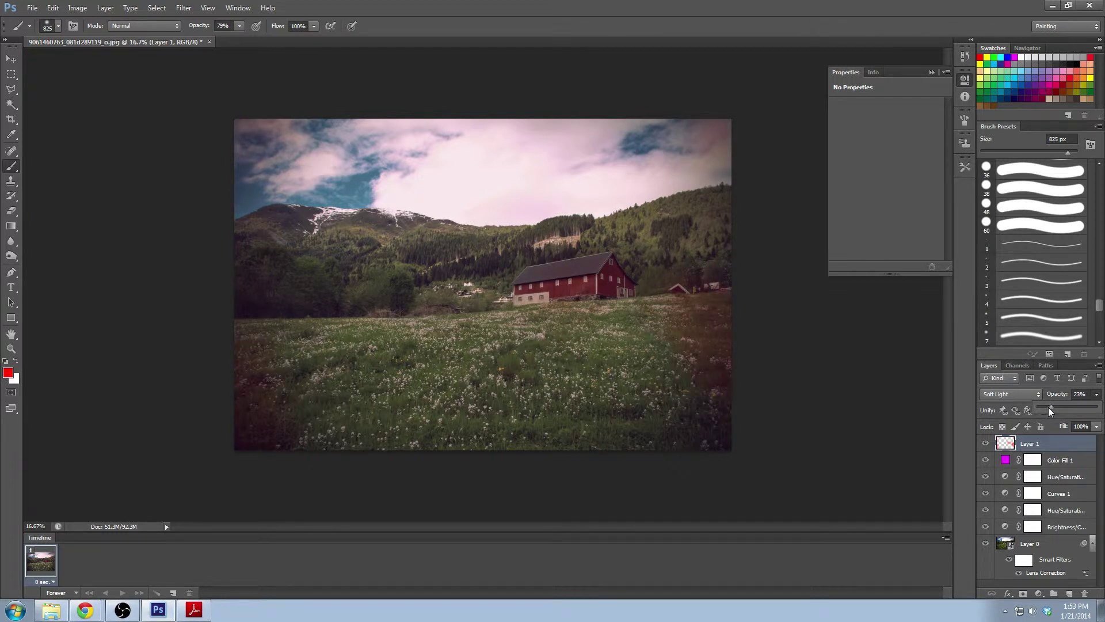
left_click_drag(1049, 407, 1043, 408)
left_click_drag(1045, 410, 1043, 409)
left_click(1062, 395)
type("15")
left_click(11, 59)
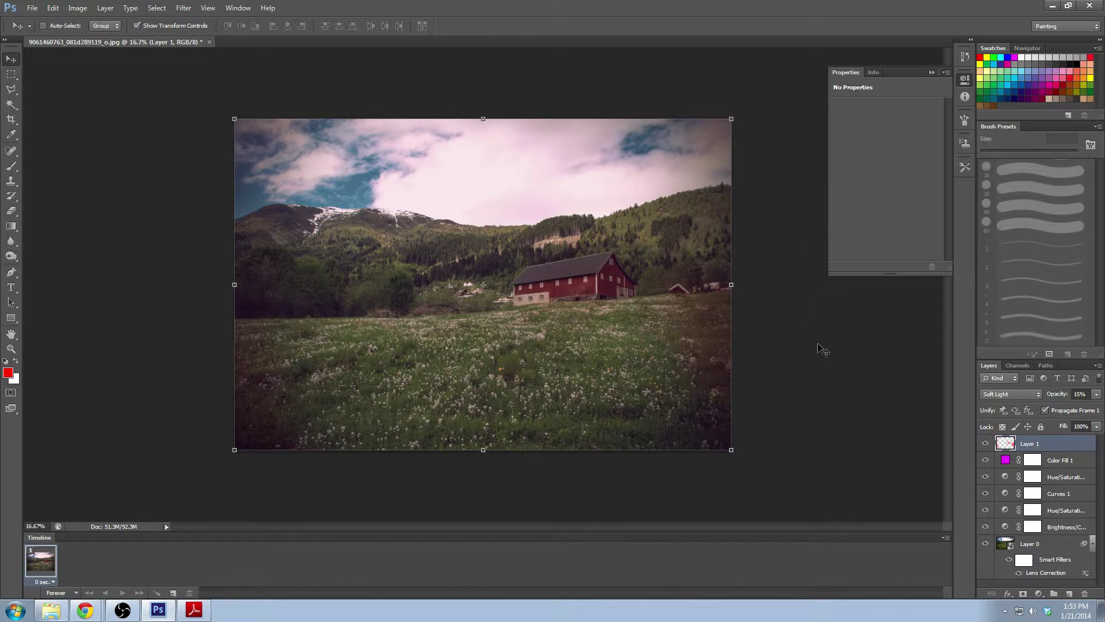
left_click(11, 74)
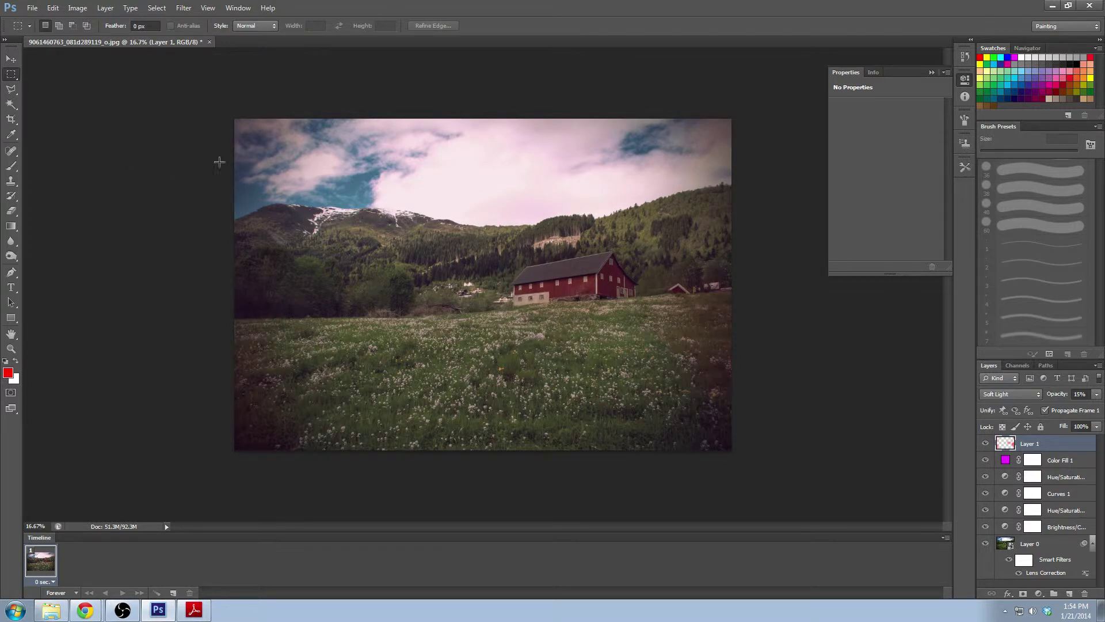
left_click(1046, 544)
left_click(1027, 445)
left_click(33, 8)
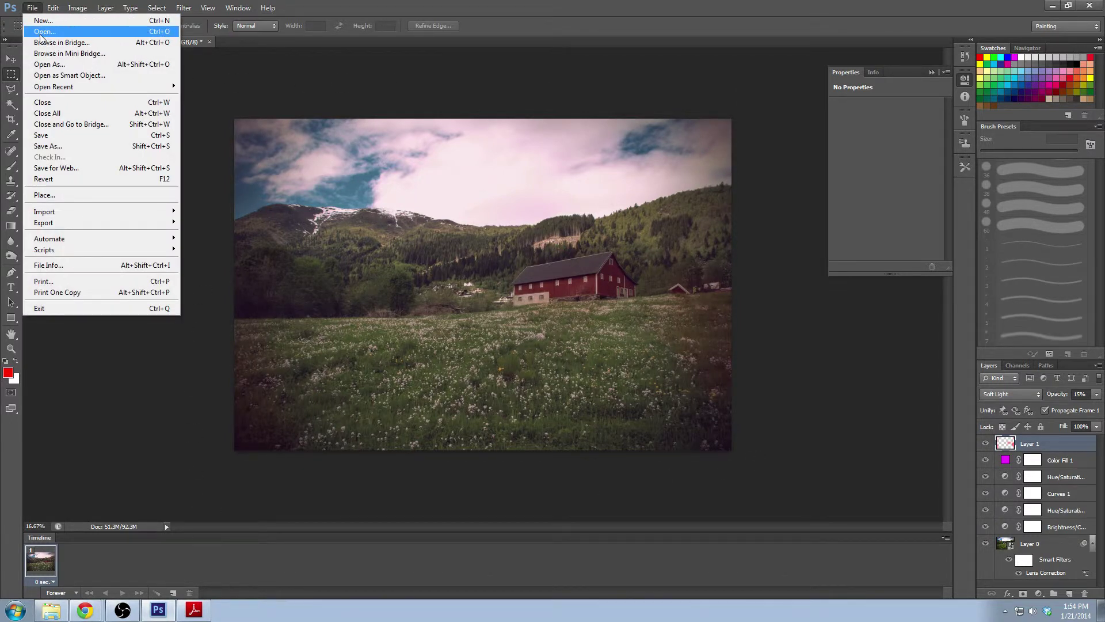
Switch to the Chrome window with the "aged photo texture" image search and view the aged paper texture result
left_click(85, 610)
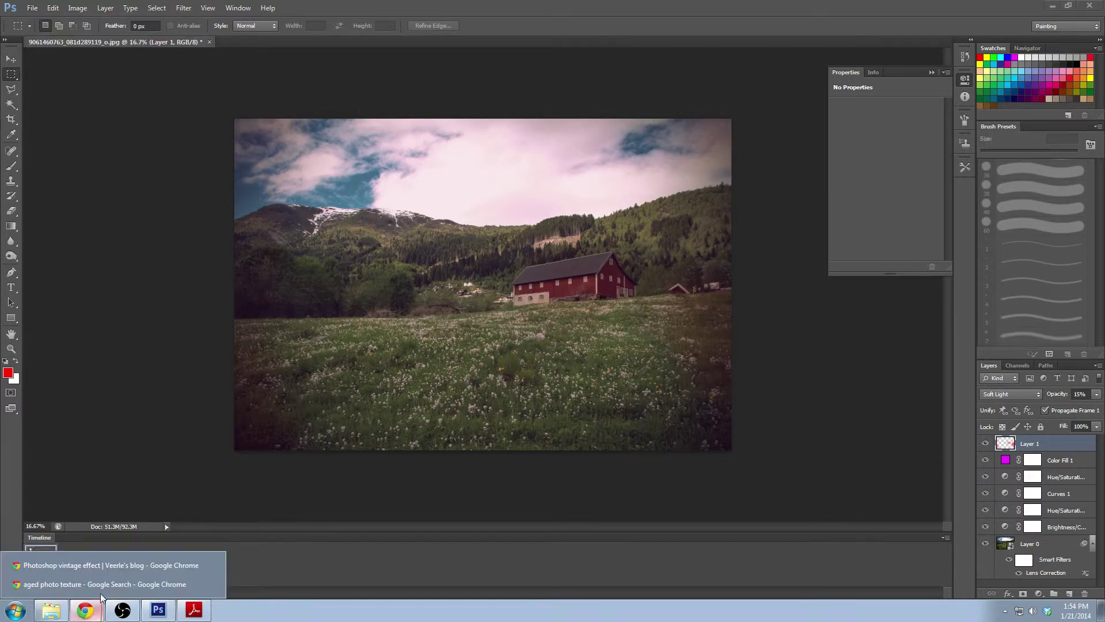
left_click(110, 585)
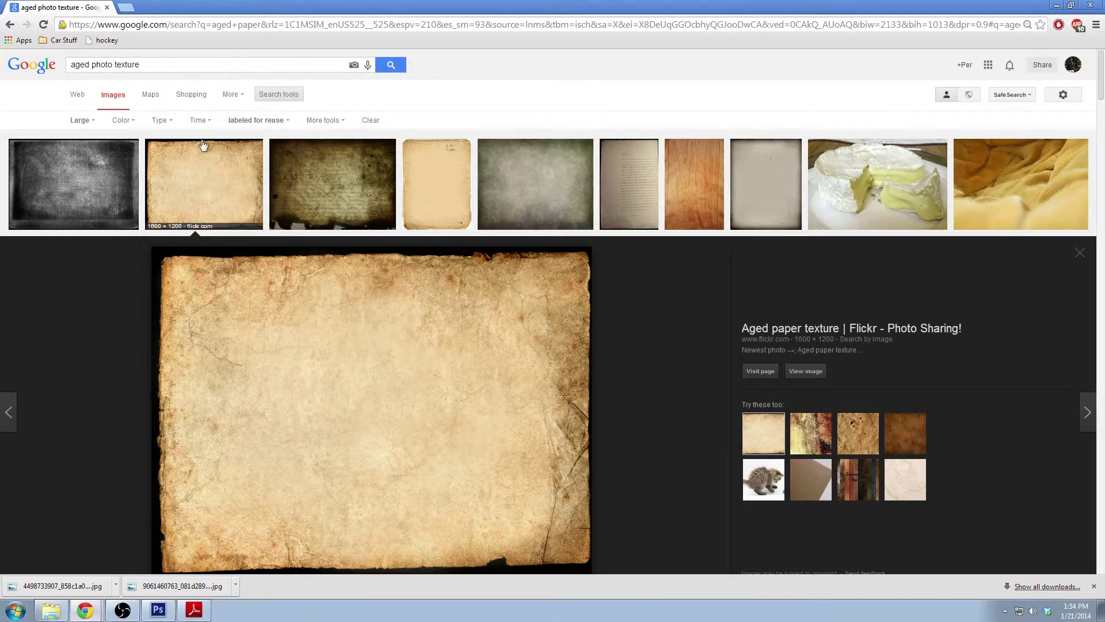
triple_click(147, 66)
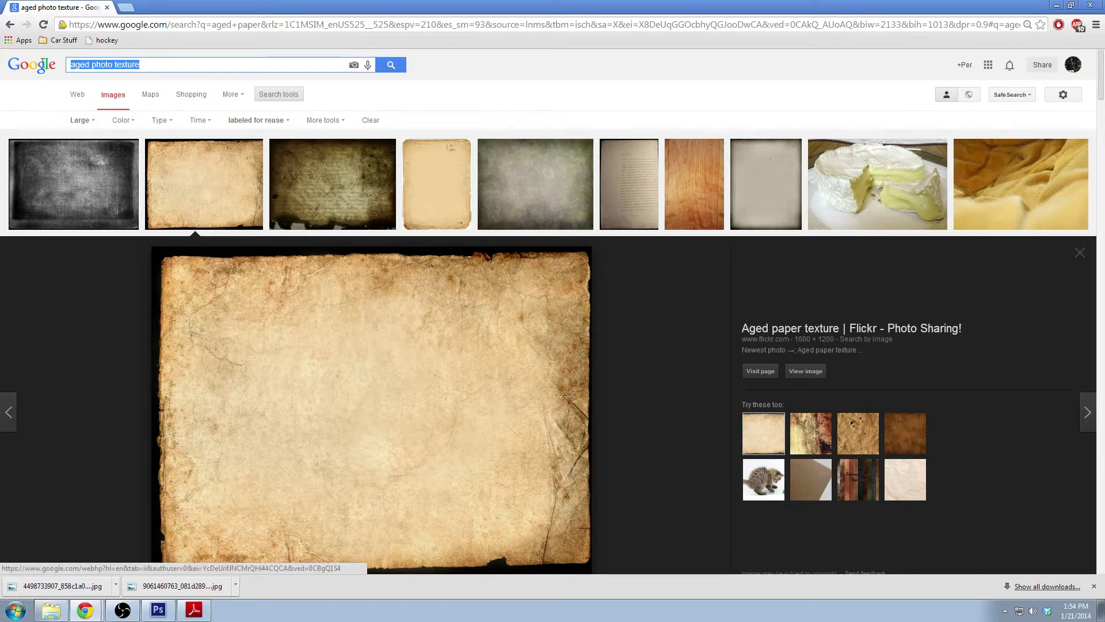
left_click(147, 65)
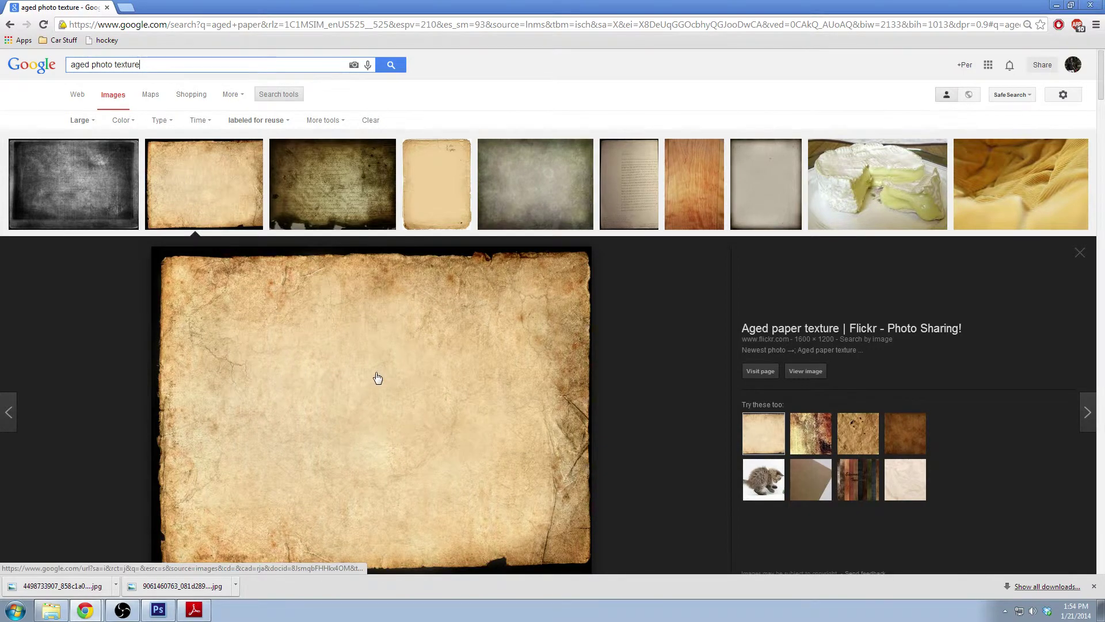
scroll(378, 377, "down", 1)
scroll(475, 314, "up", 1)
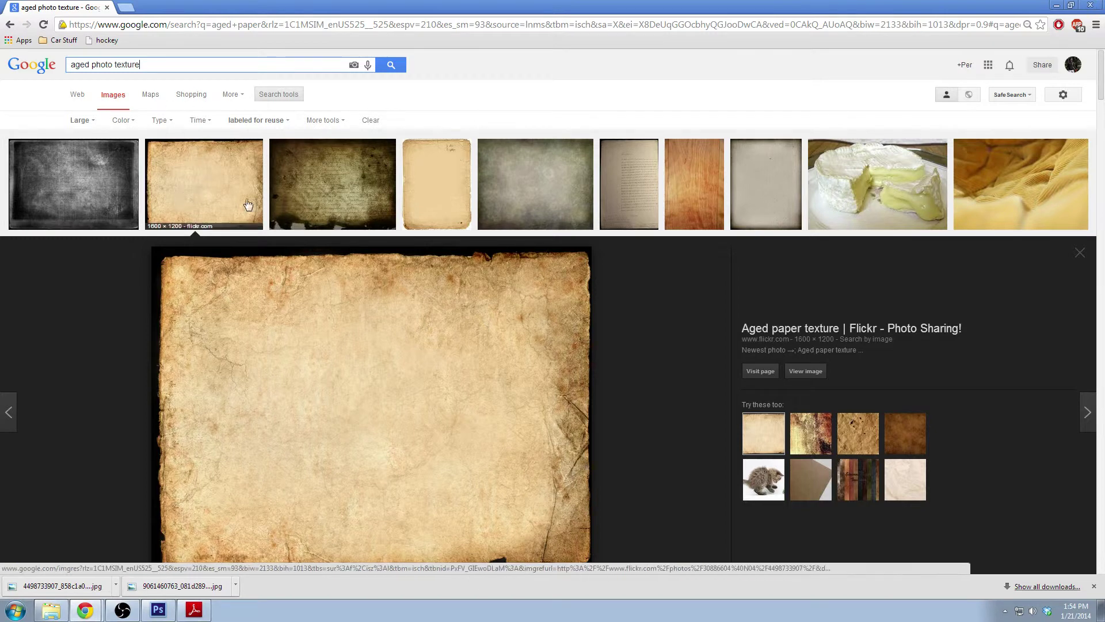
Review the search's Large size and "labeled for reuse" filters and examine the aged paper texture preview
left_click(93, 121)
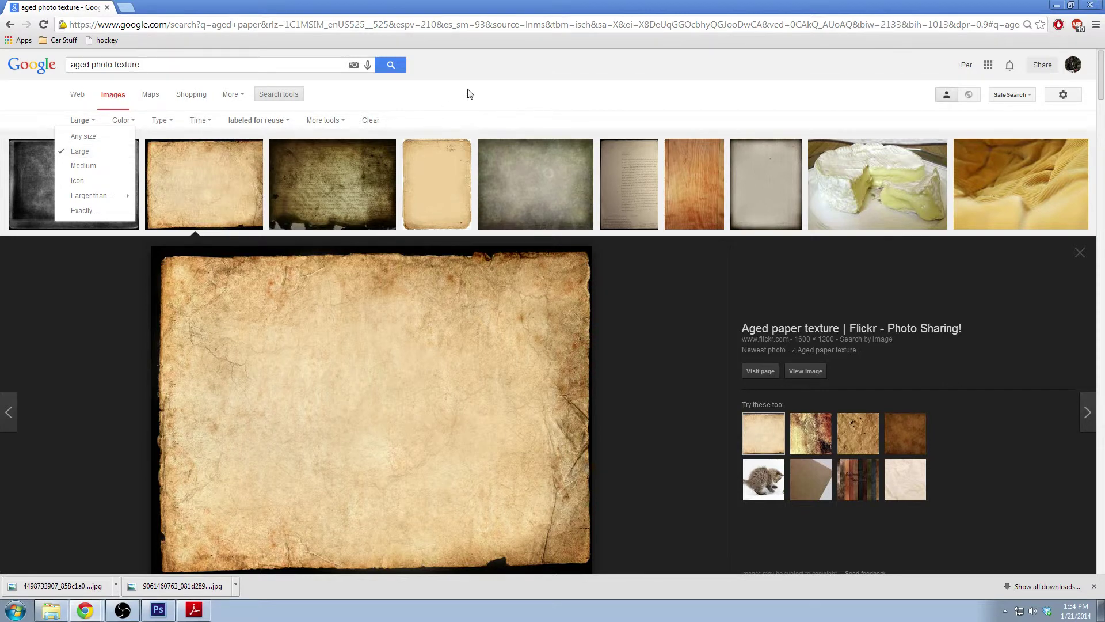
left_click(484, 96)
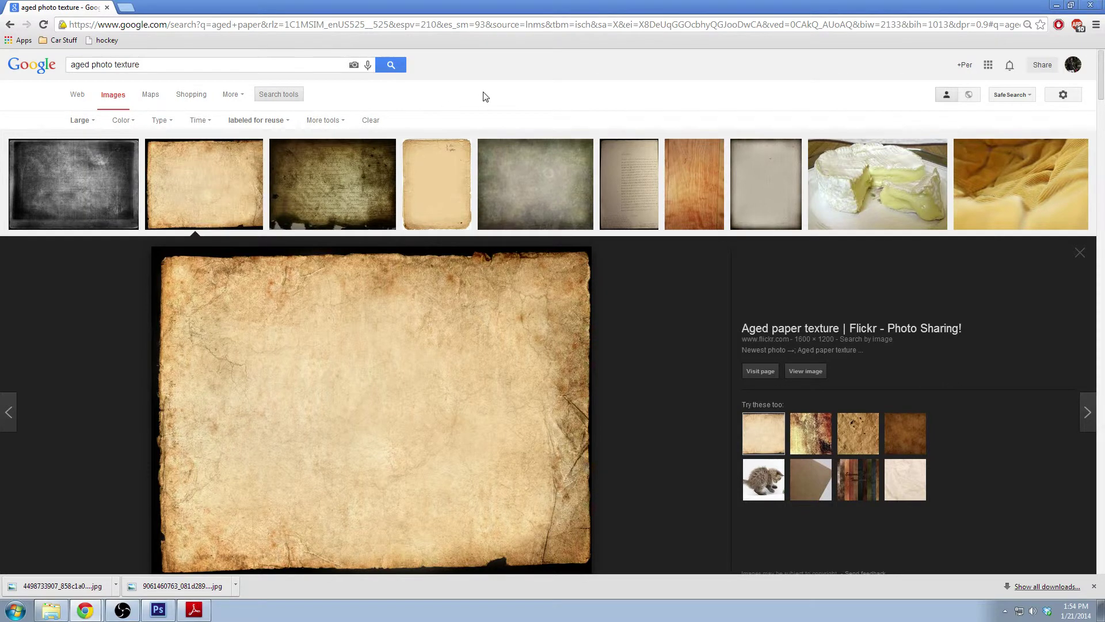
left_click(273, 120)
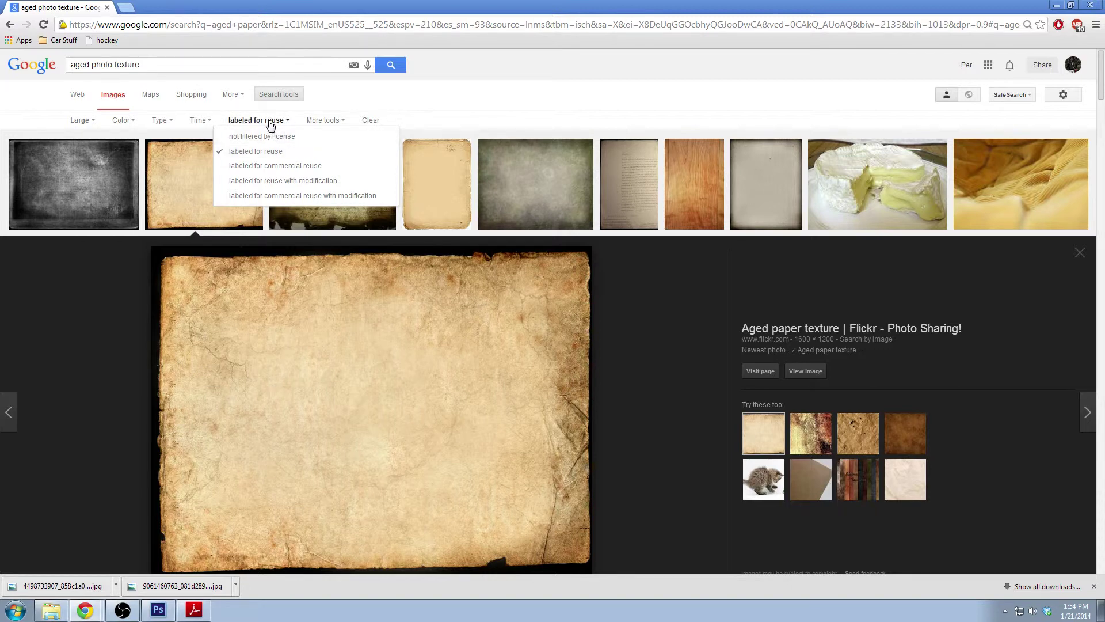
left_click(284, 152)
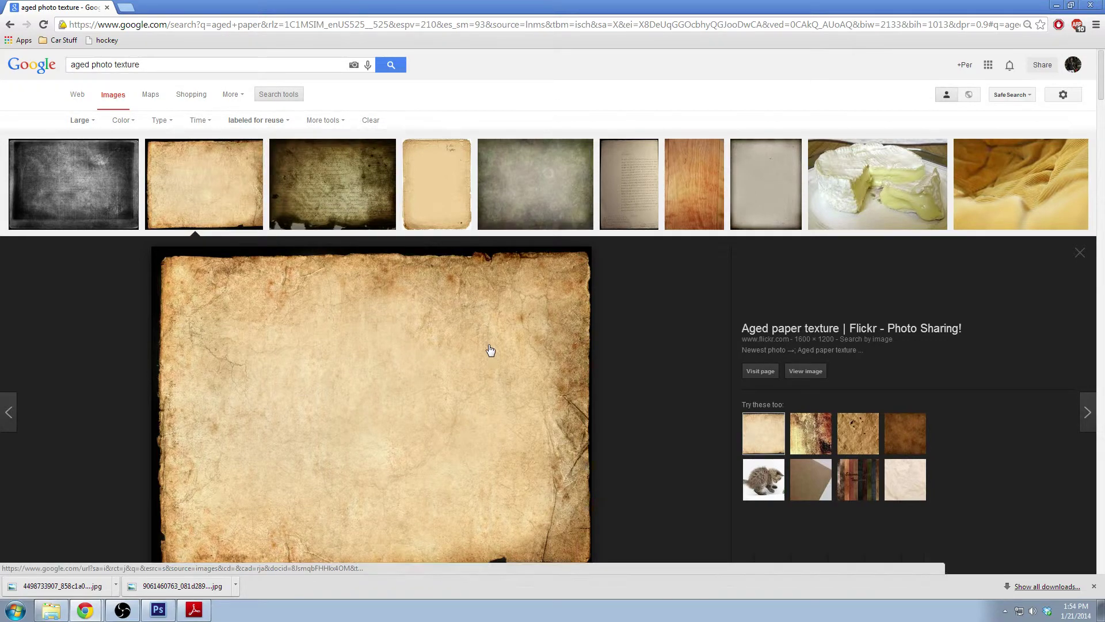
scroll(229, 444, "down", 1)
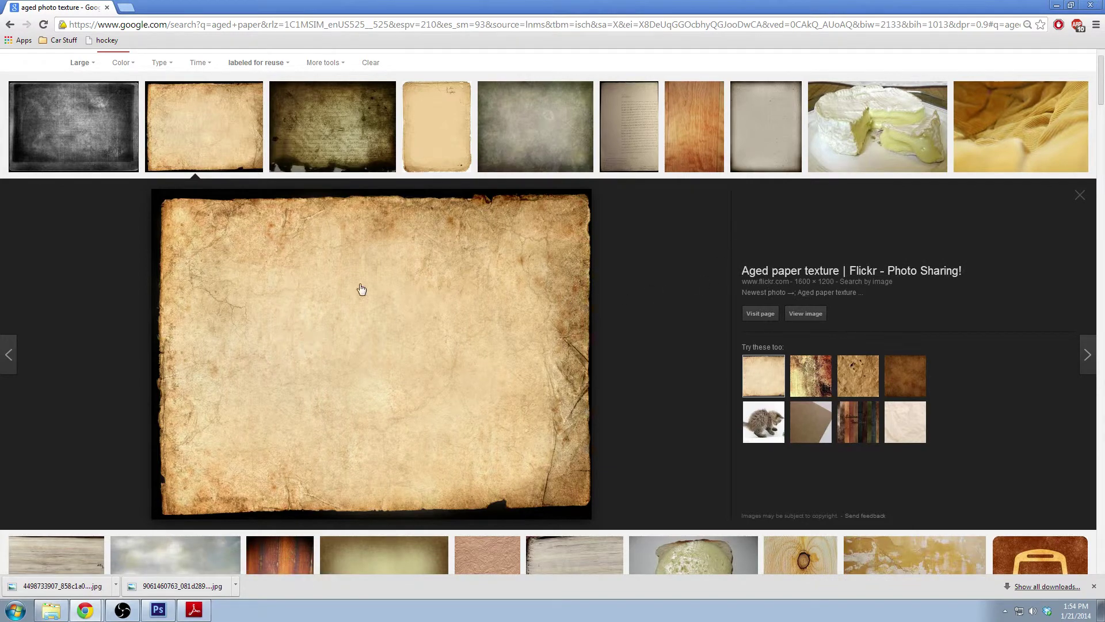
scroll(269, 190, "up", 1)
scroll(368, 282, "down", 1)
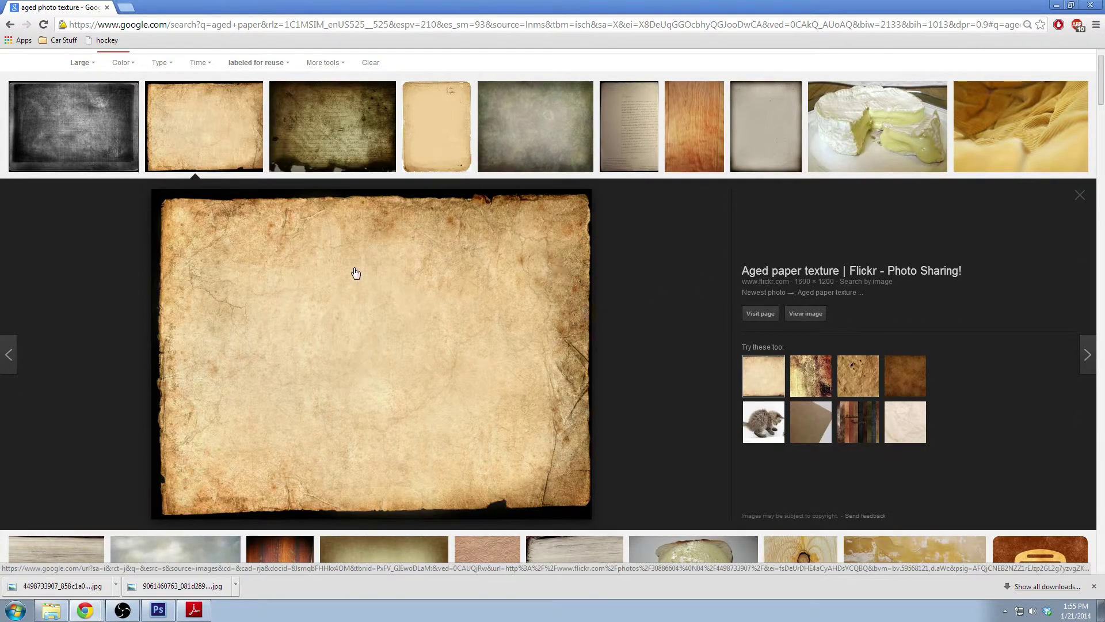
left_click(157, 613)
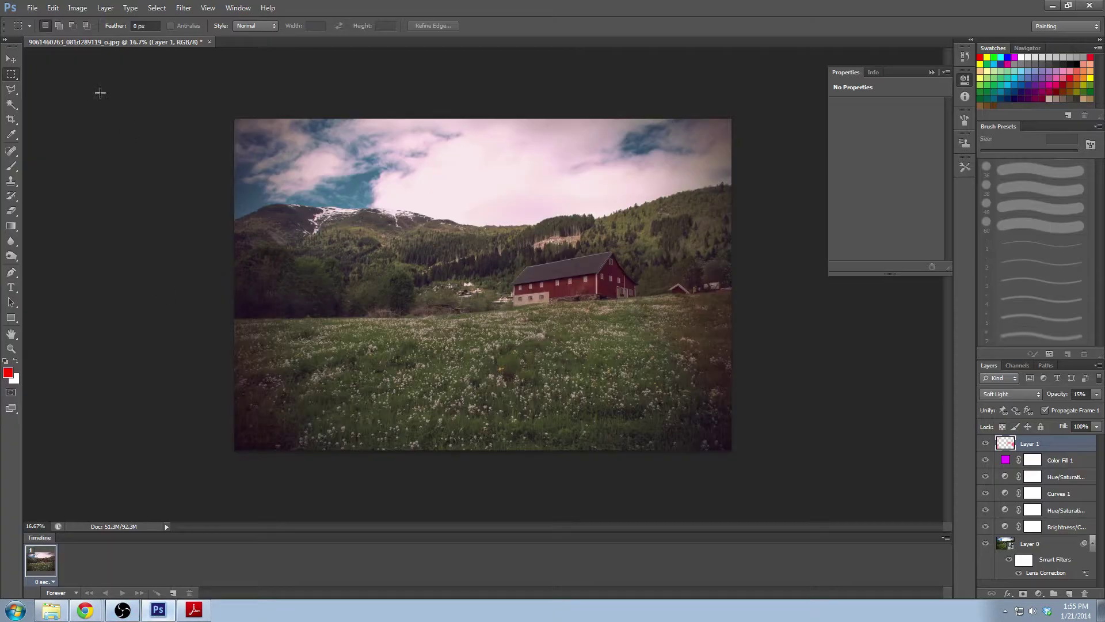
left_click(33, 8)
left_click(35, 32)
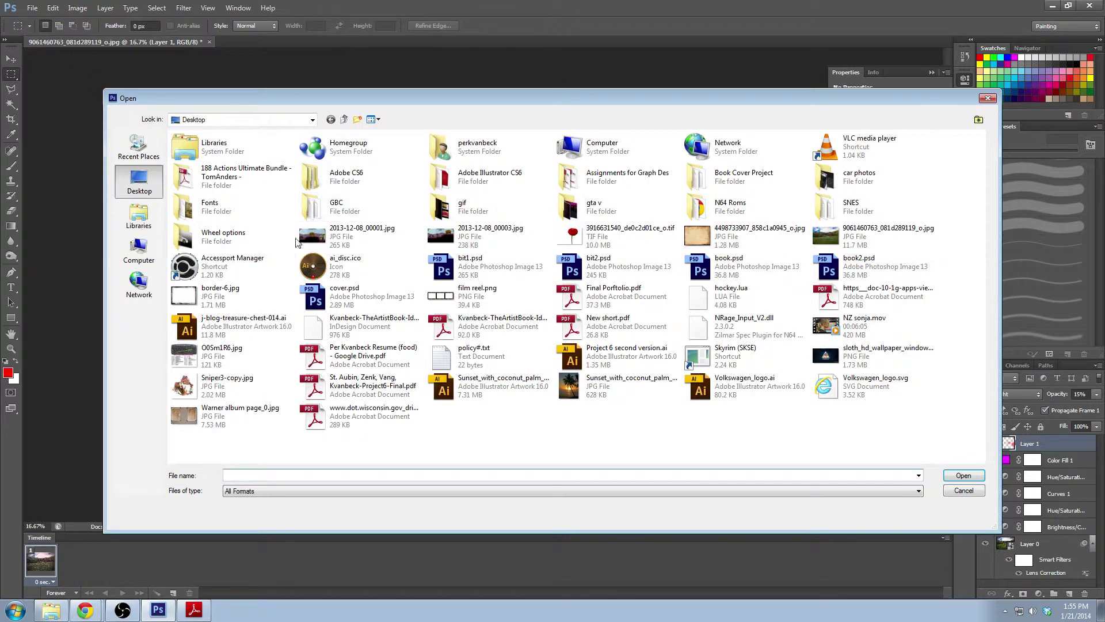
left_click(745, 241)
left_click(964, 475)
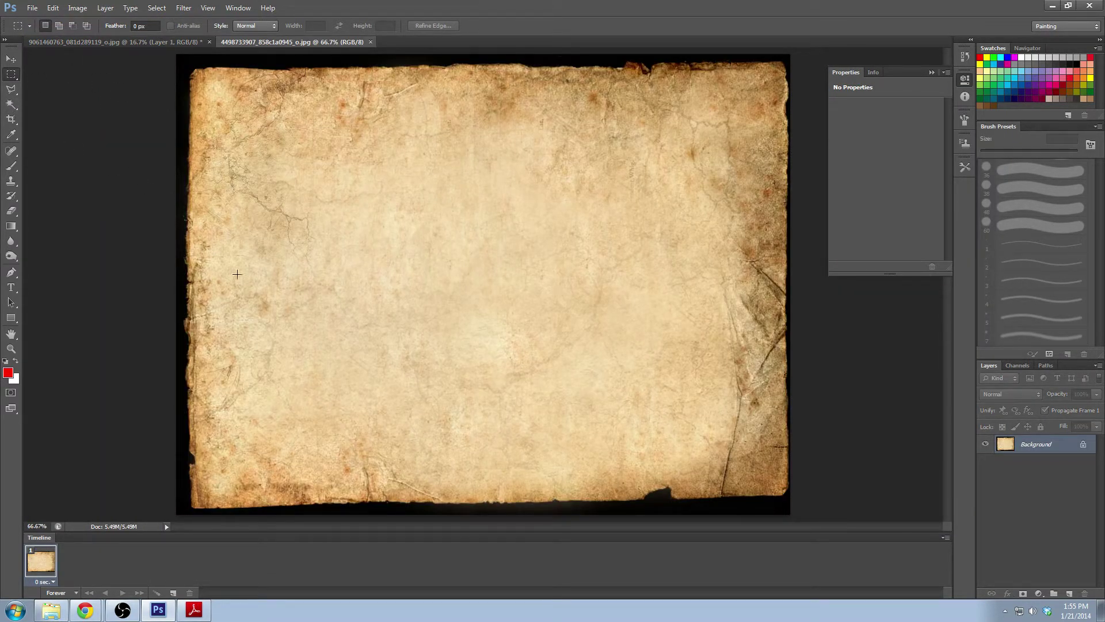
Copy the entire paper texture and paste it as a new layer above Layer 1 in the landscape photo document
key("ctrl+a")
left_click(105, 43)
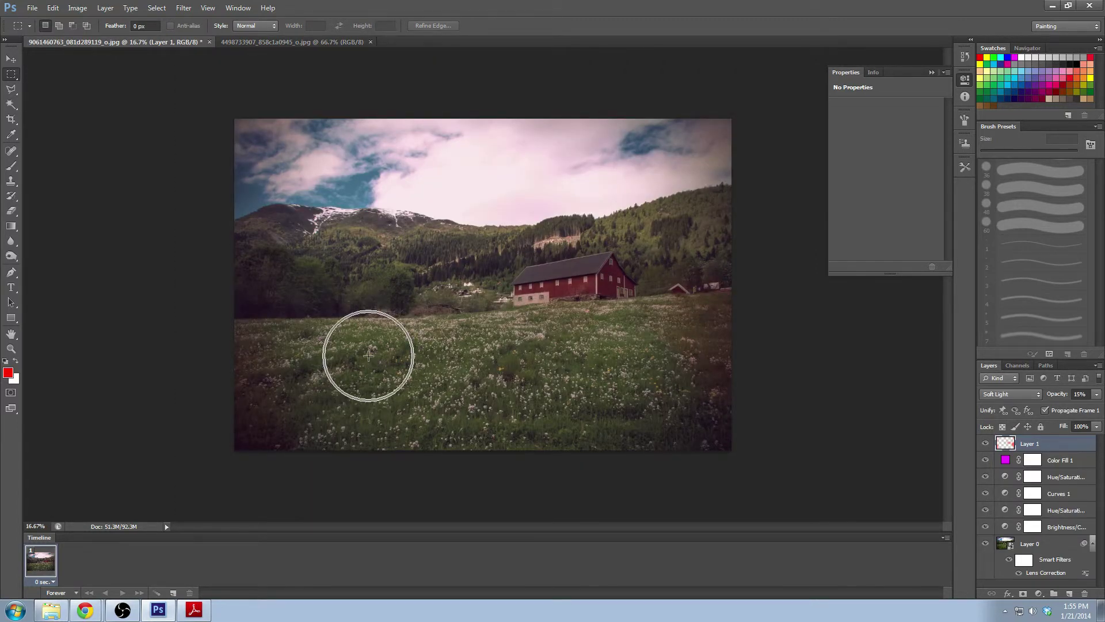
key("ctrl+v")
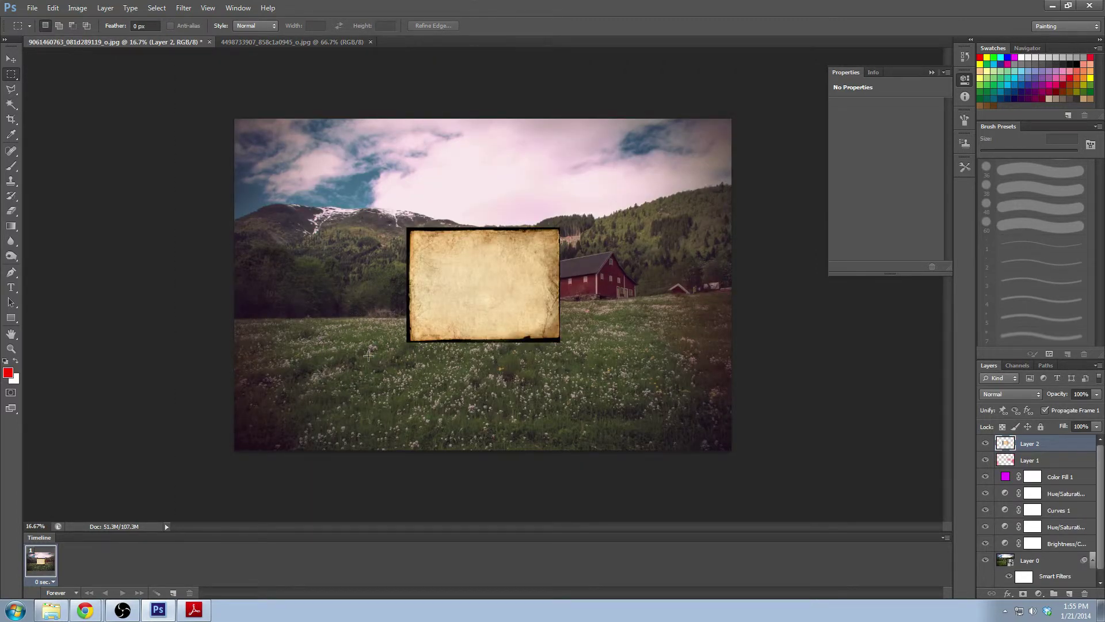
Move the pasted paper texture and scale it to about 333% so it covers the whole photo
left_click(11, 58)
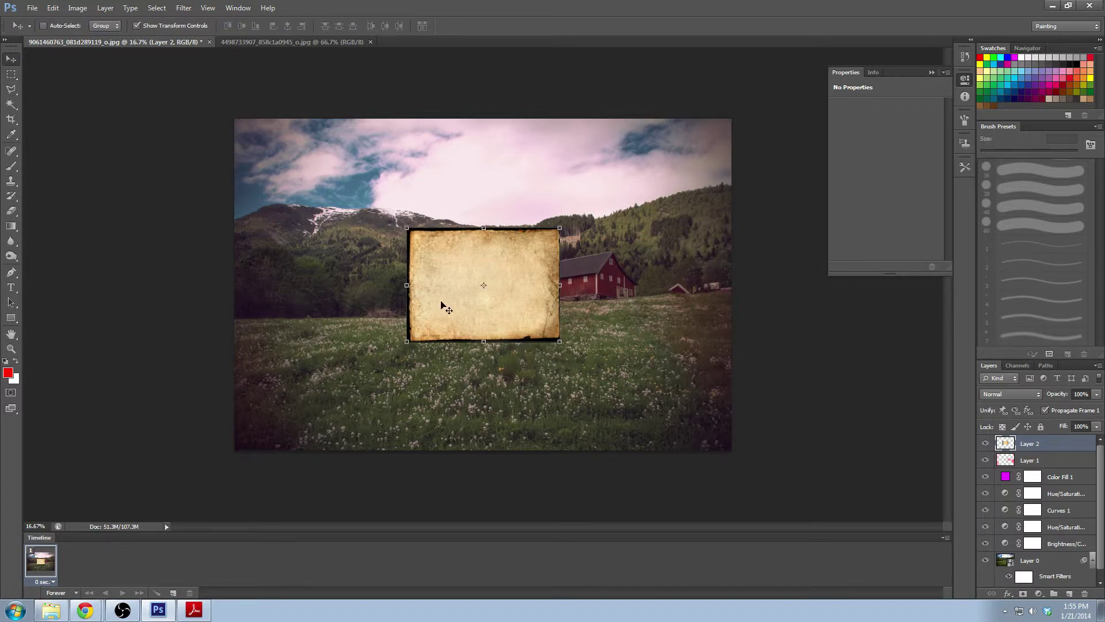
left_click_drag(513, 296, 331, 173)
left_click_drag(373, 218, 734, 487)
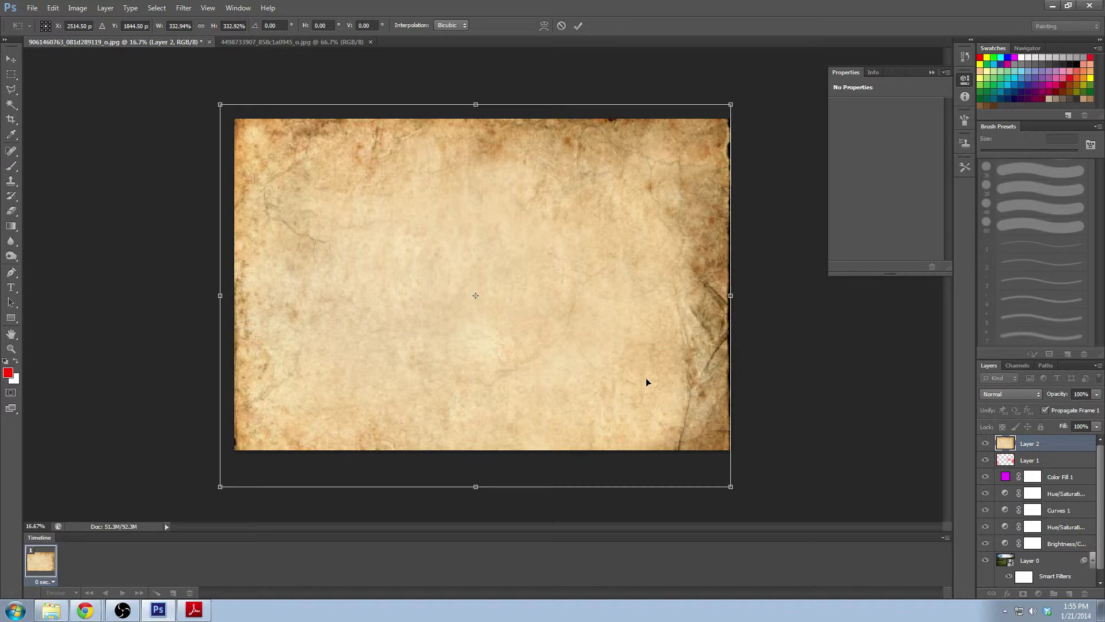
left_click_drag(646, 383, 651, 378)
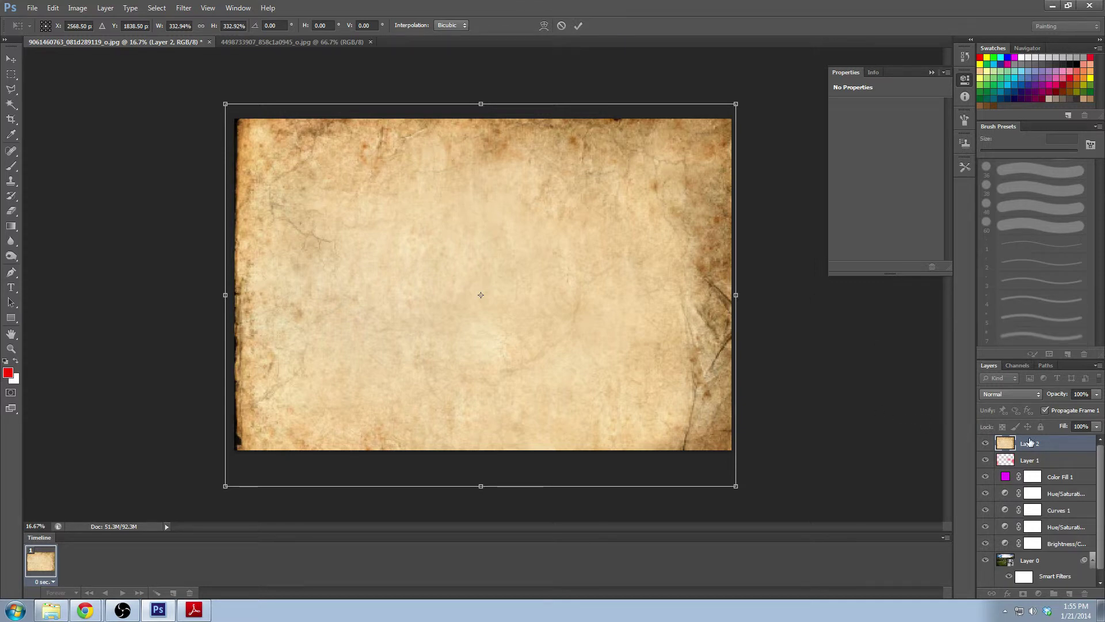
left_click(578, 26)
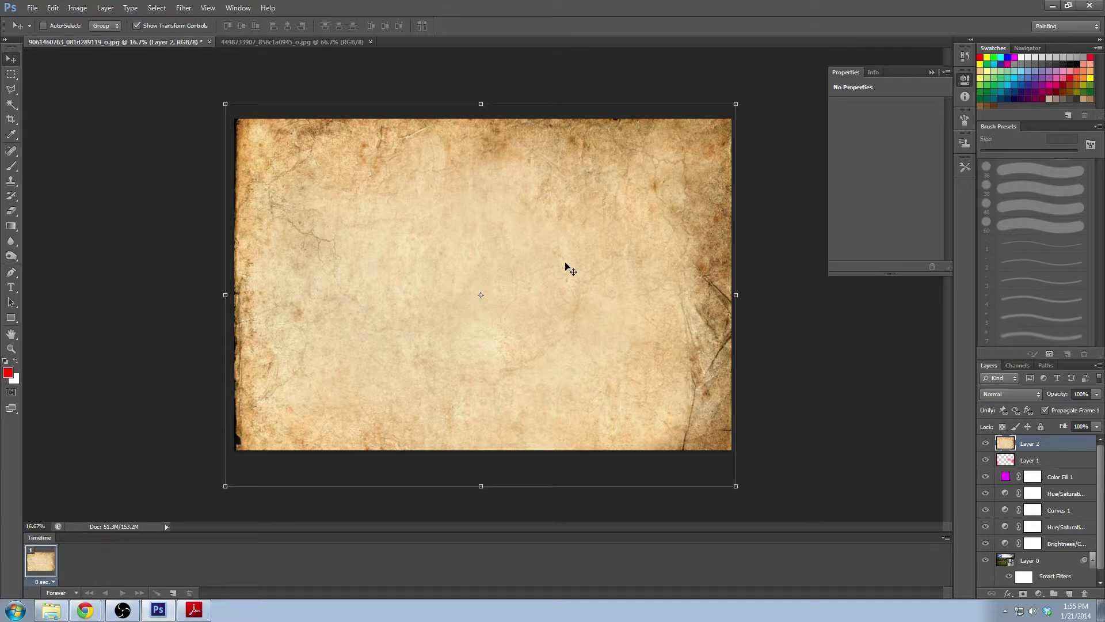
Blend the paper texture layer with Multiply and lower its opacity to 41%
left_click(1034, 395)
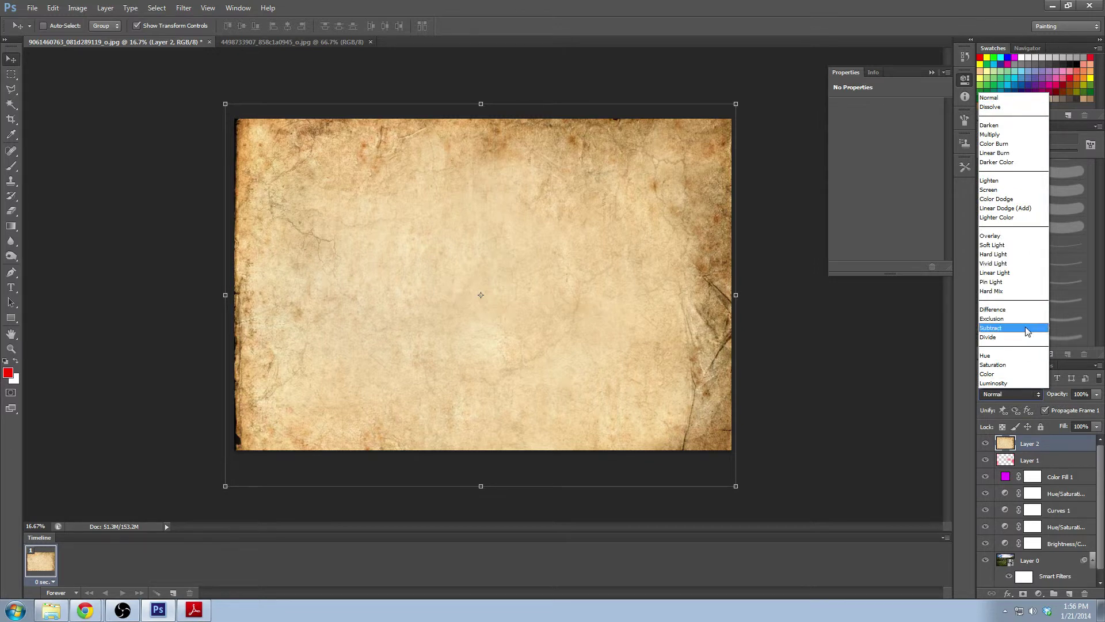
left_click(1020, 135)
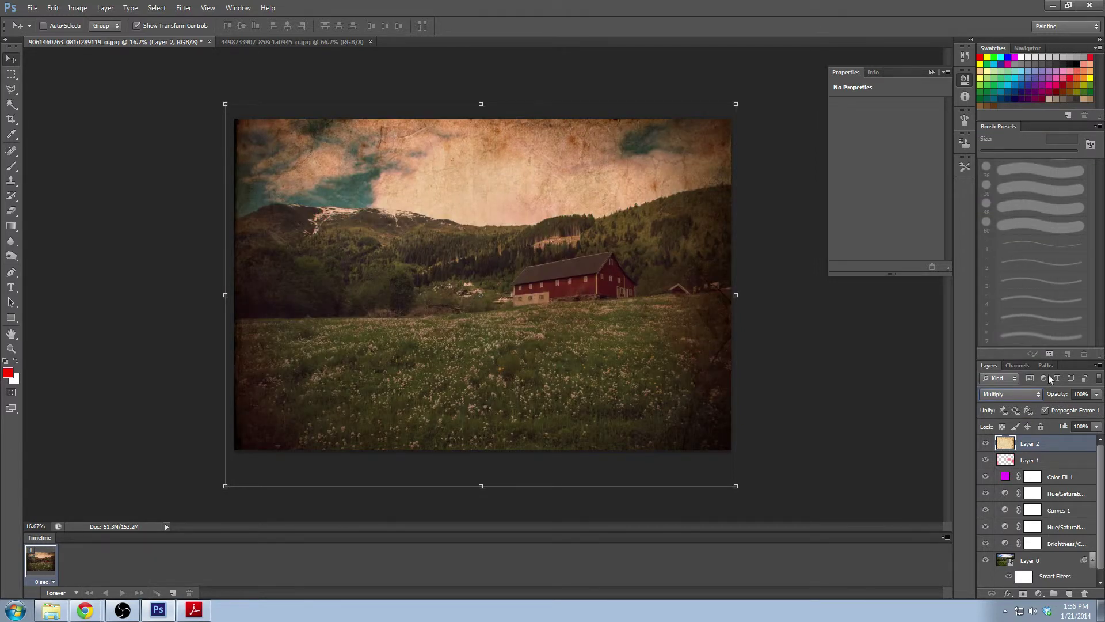
left_click(1096, 394)
left_click_drag(1069, 407, 1061, 409)
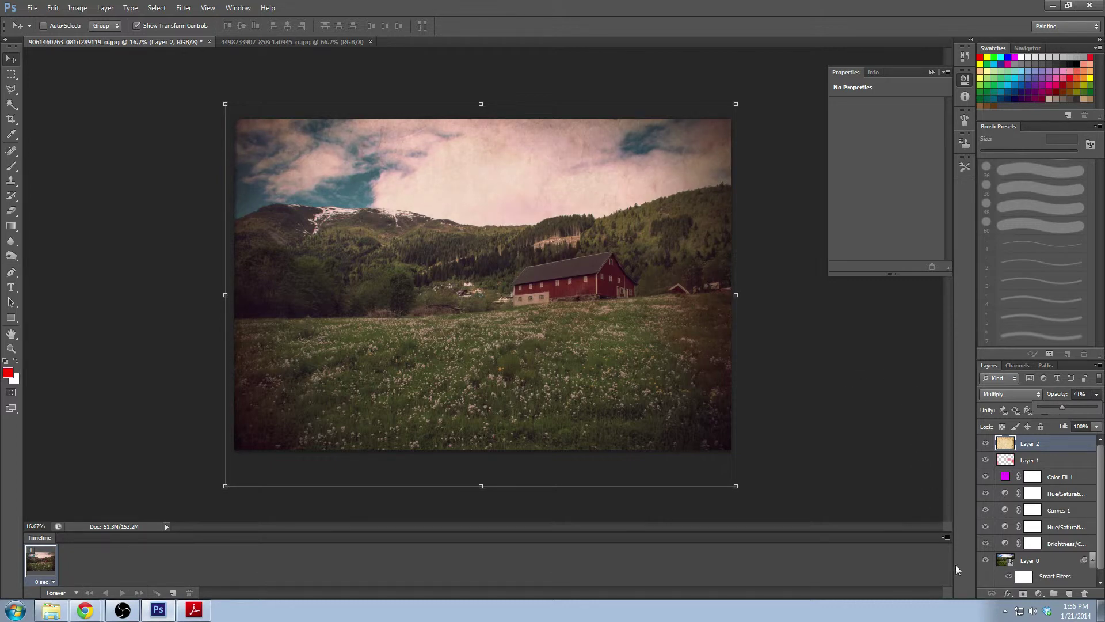
left_click(1102, 471)
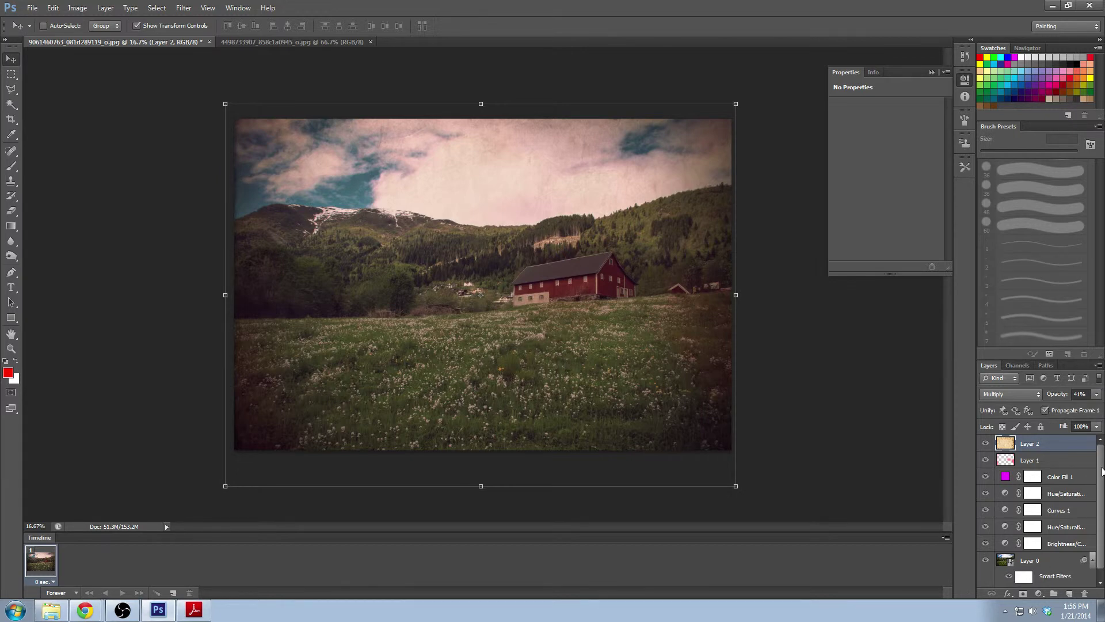
left_click(11, 74)
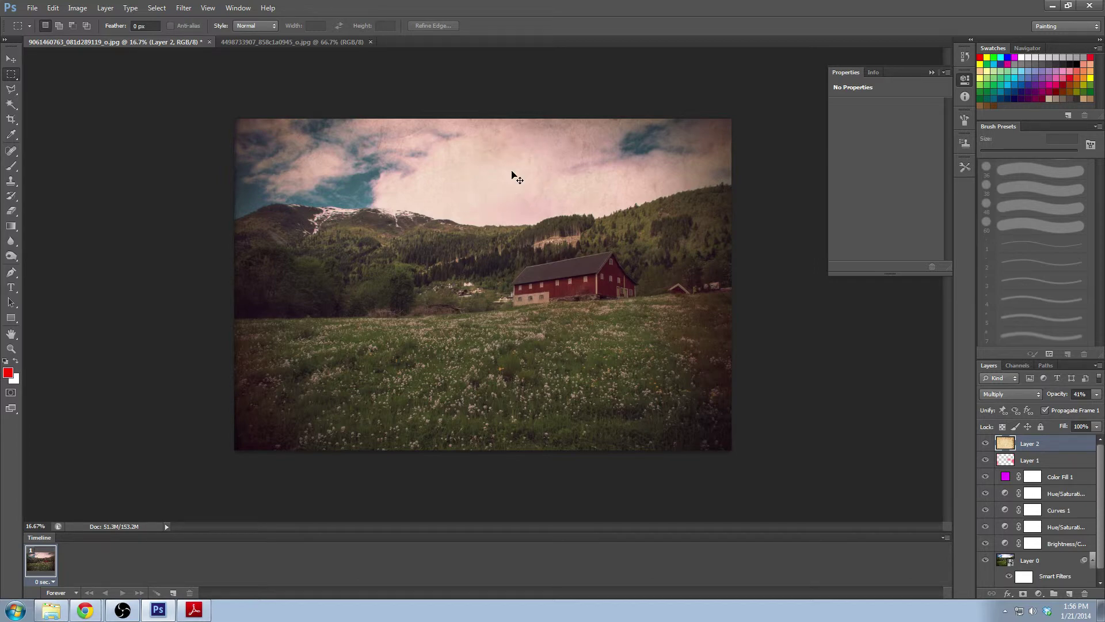
Reposition the paper texture layer over the photo with the Move tool, viewing the image at 25% zoom
key("ctrl+plus")
scroll(518, 175, "up", 1)
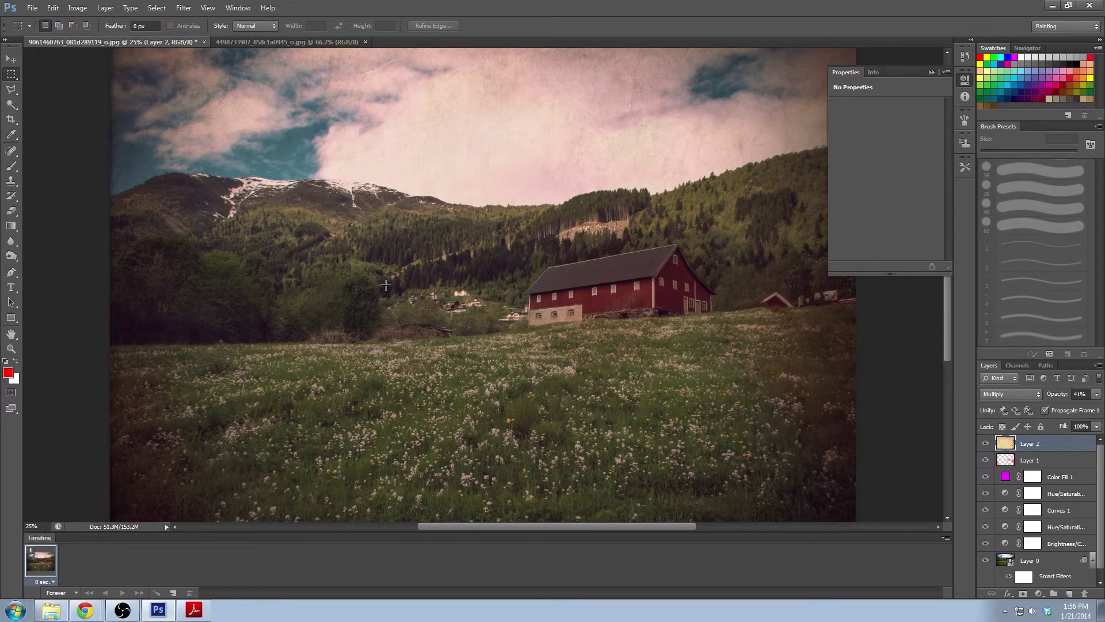
scroll(742, 228, "down", 3)
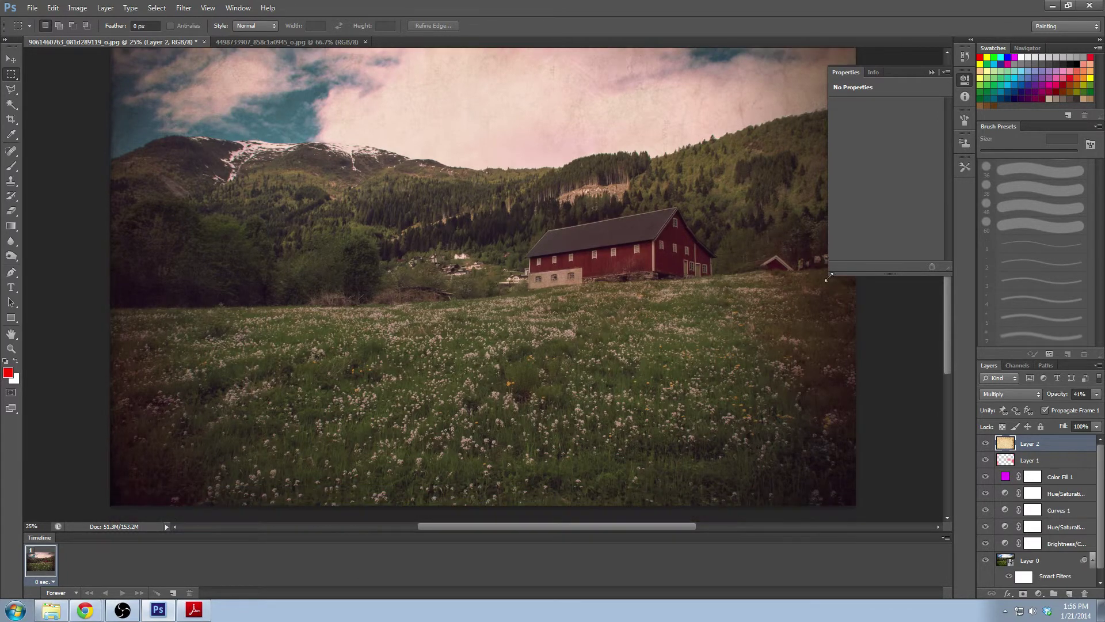
key("v")
left_click_drag(419, 276, 440, 295)
left_click_drag(482, 396, 479, 430)
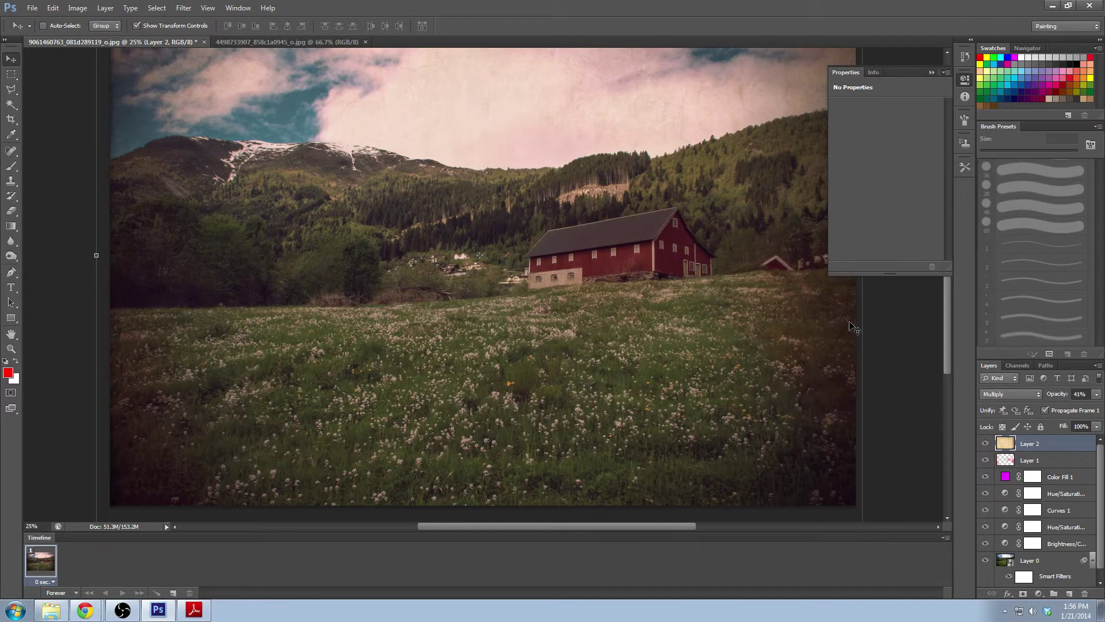
Compare the retro-graded photo with the original by repeatedly hiding and restoring every layer except Layer 0
scroll(593, 323, "up", 2)
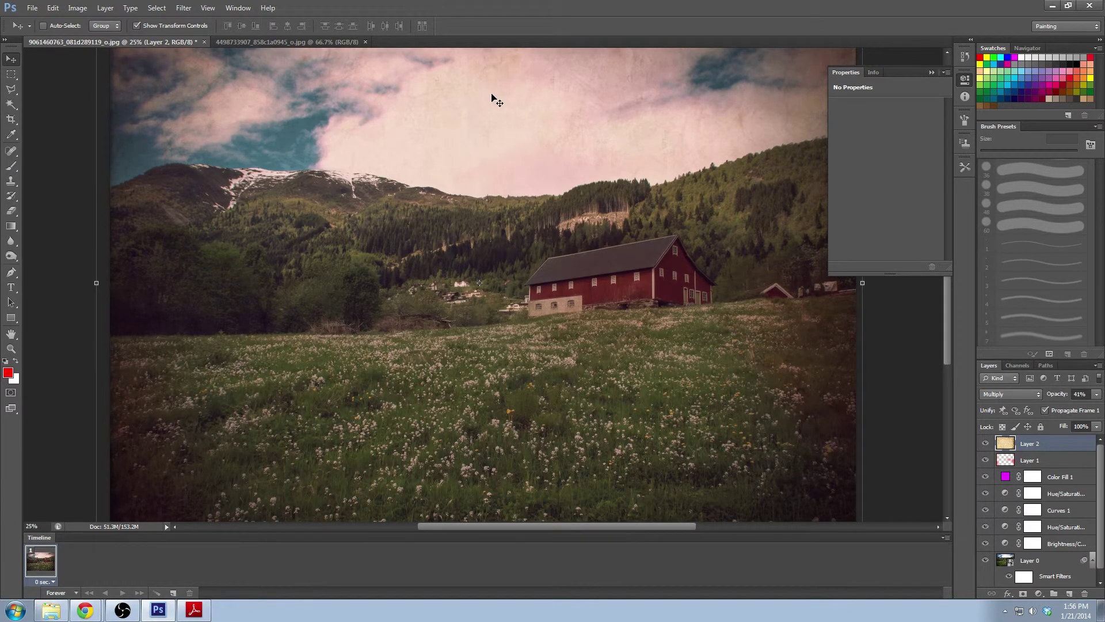
key("ctrl+minus")
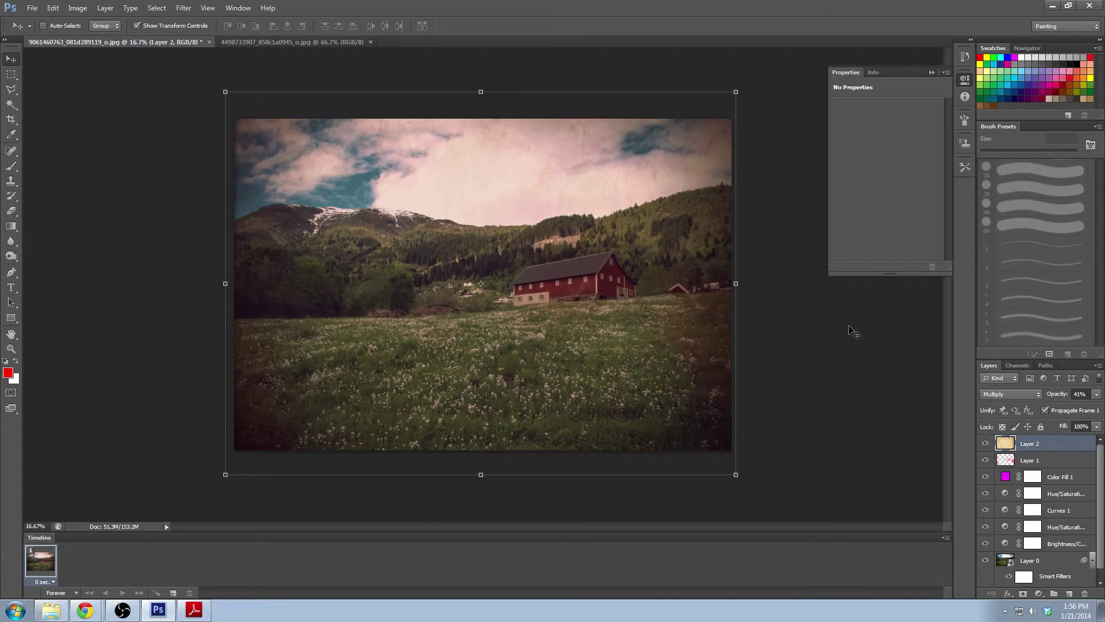
scroll(1045, 443, "down", 1)
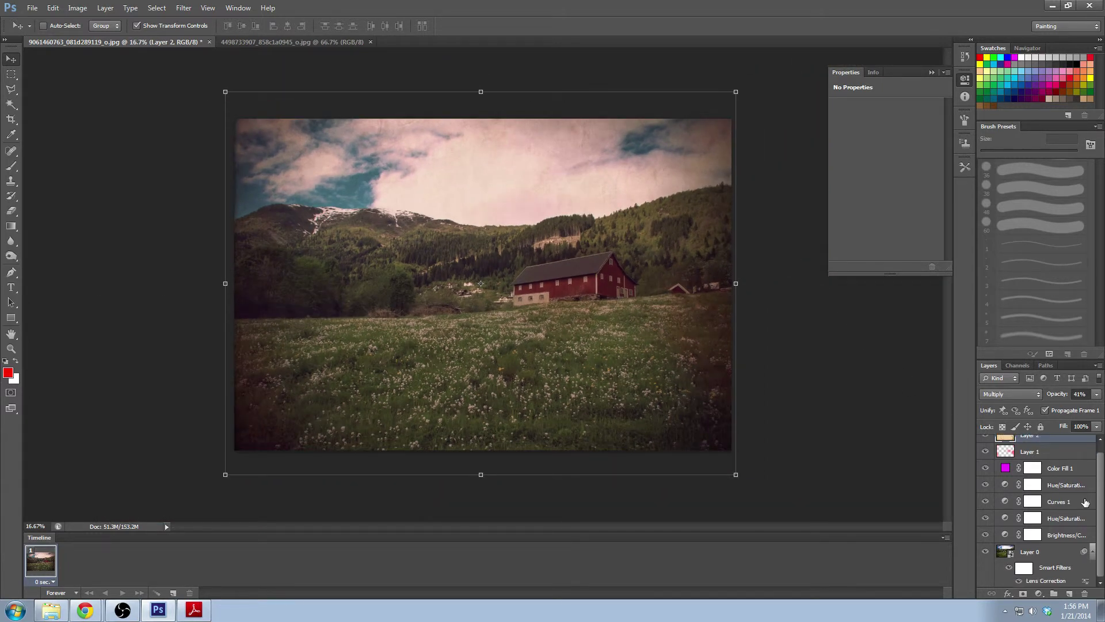
left_click(1048, 558)
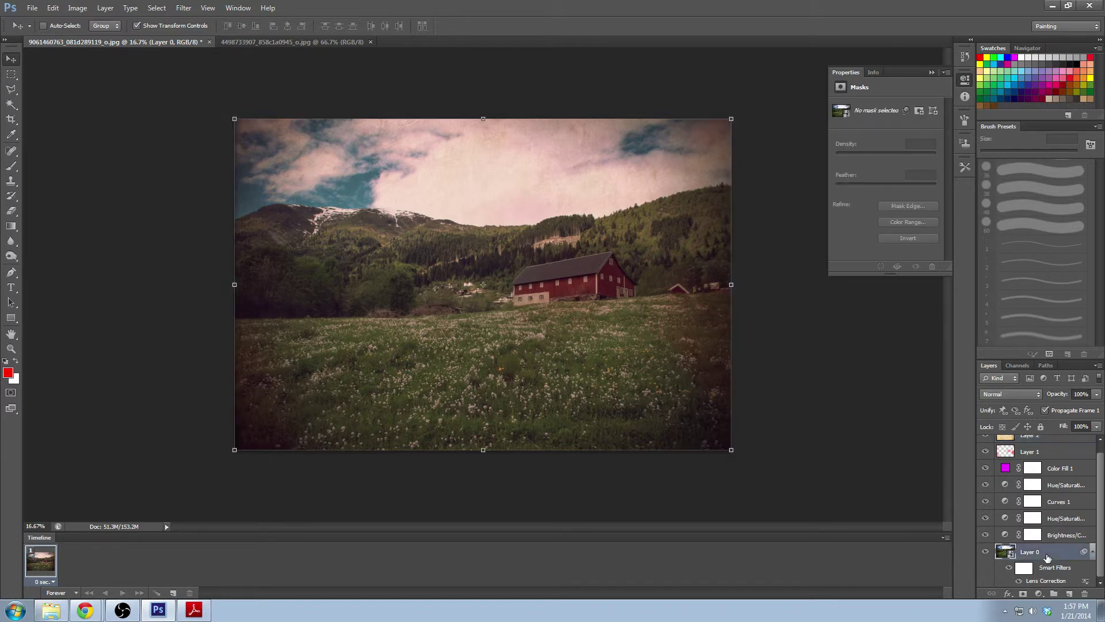
left_click(986, 553, "alt")
left_click(985, 553, "alt")
left_click(986, 553, "alt")
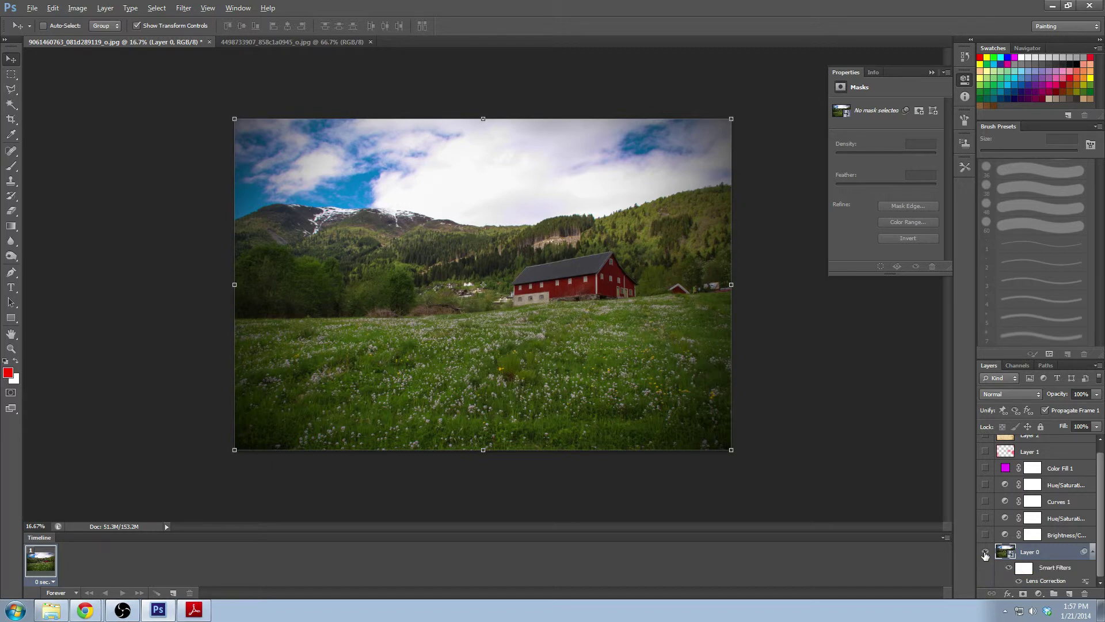
left_click(986, 553, "alt")
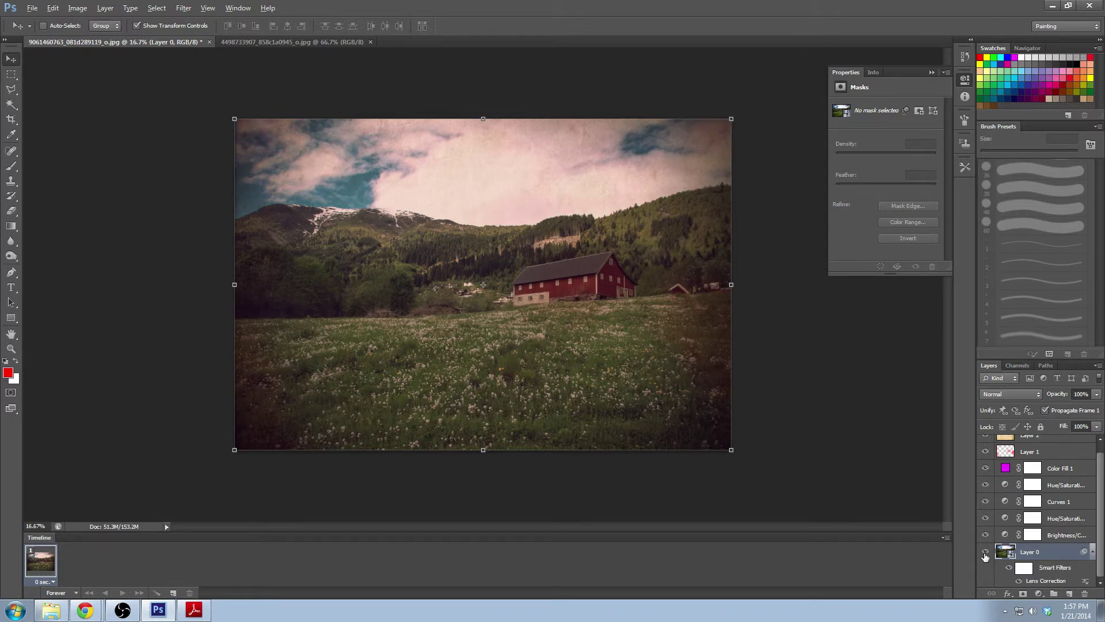
left_click(985, 551, "alt")
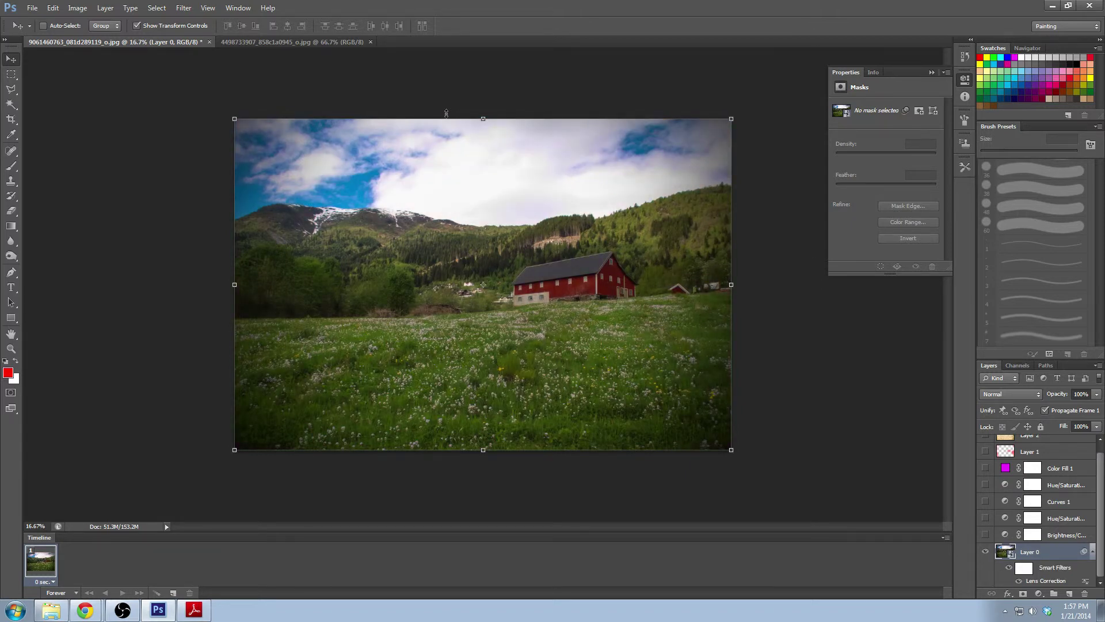
left_click(985, 553, "alt")
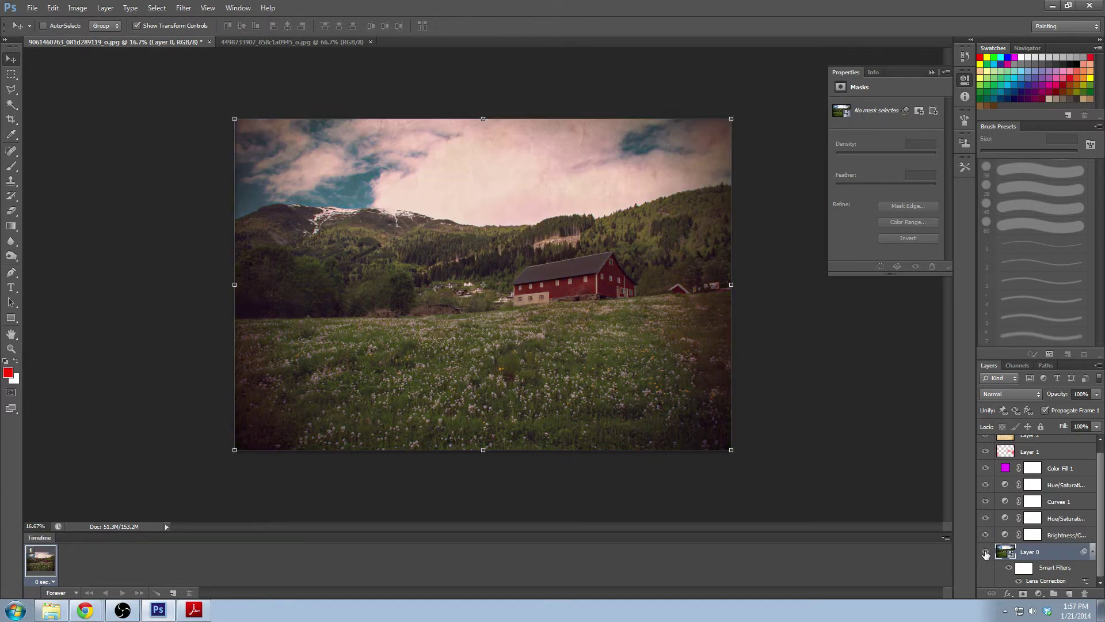
left_click(985, 553, "alt")
left_click(986, 553, "alt")
Lower the opacity of the magenta Color Fill 1 layer and of Layer 1 to soften the tint and red light leaks
left_click(1058, 454)
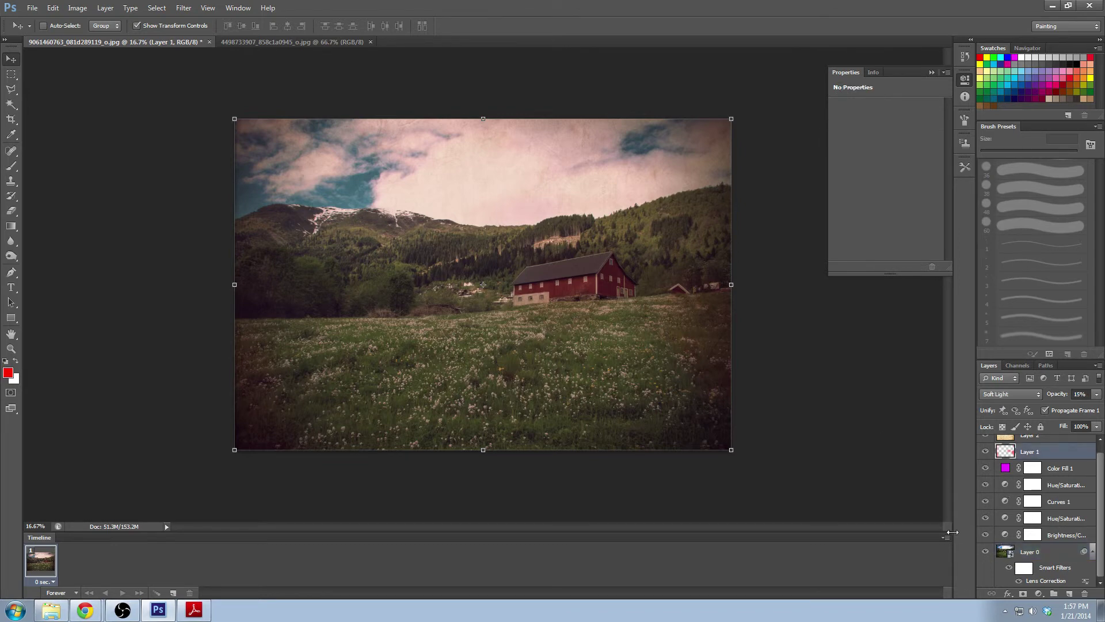
left_click(1057, 473)
left_click(1098, 394)
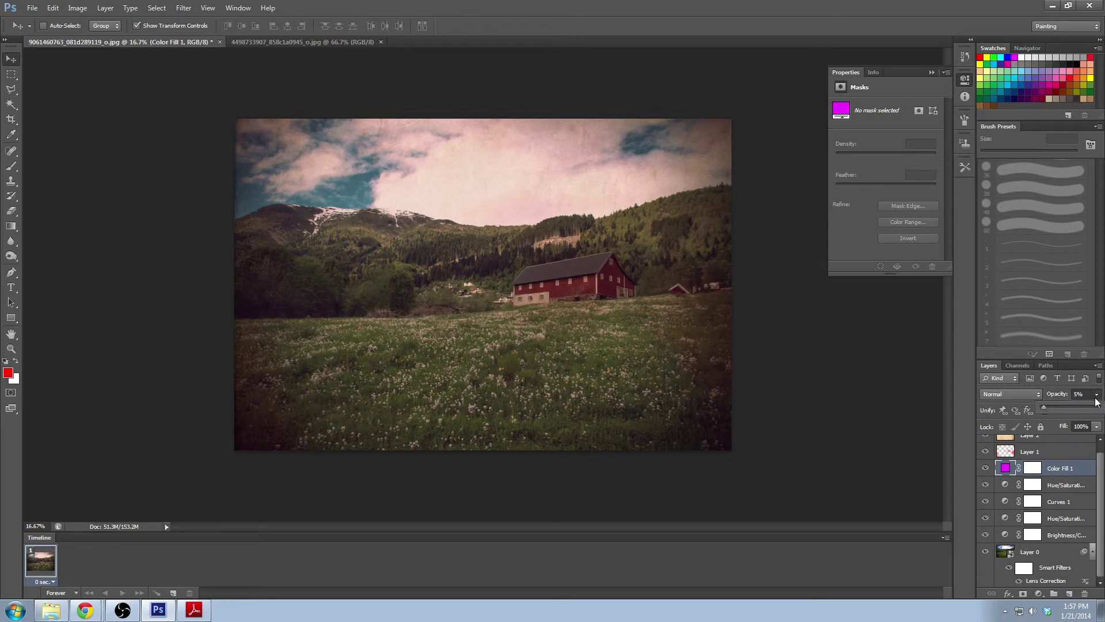
left_click(1077, 395)
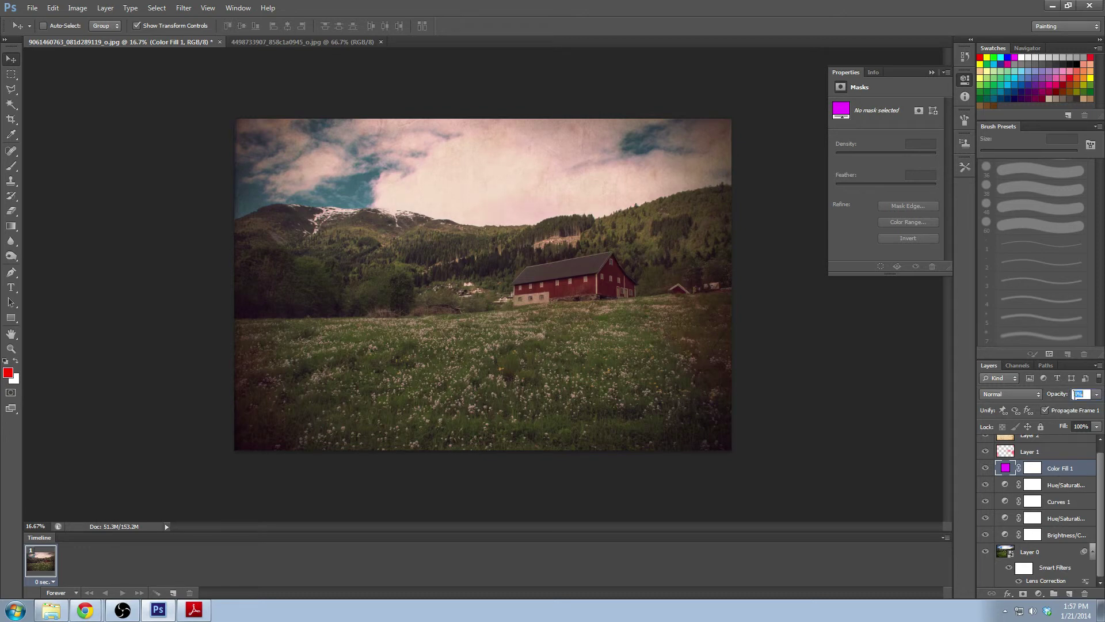
left_click(1090, 454)
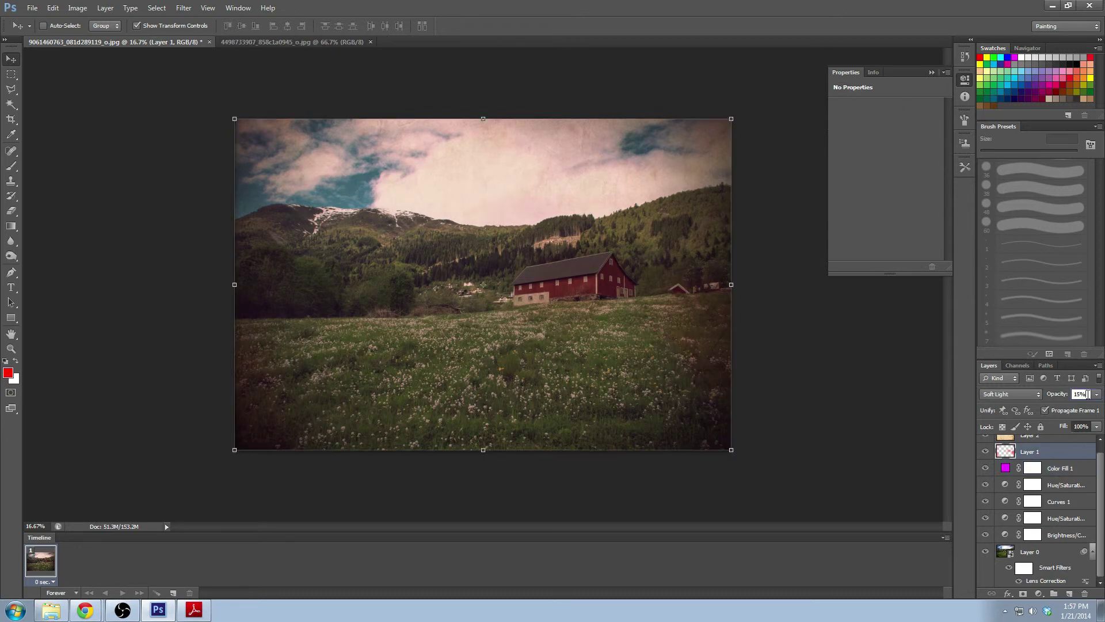
key("Down")
left_click(875, 378)
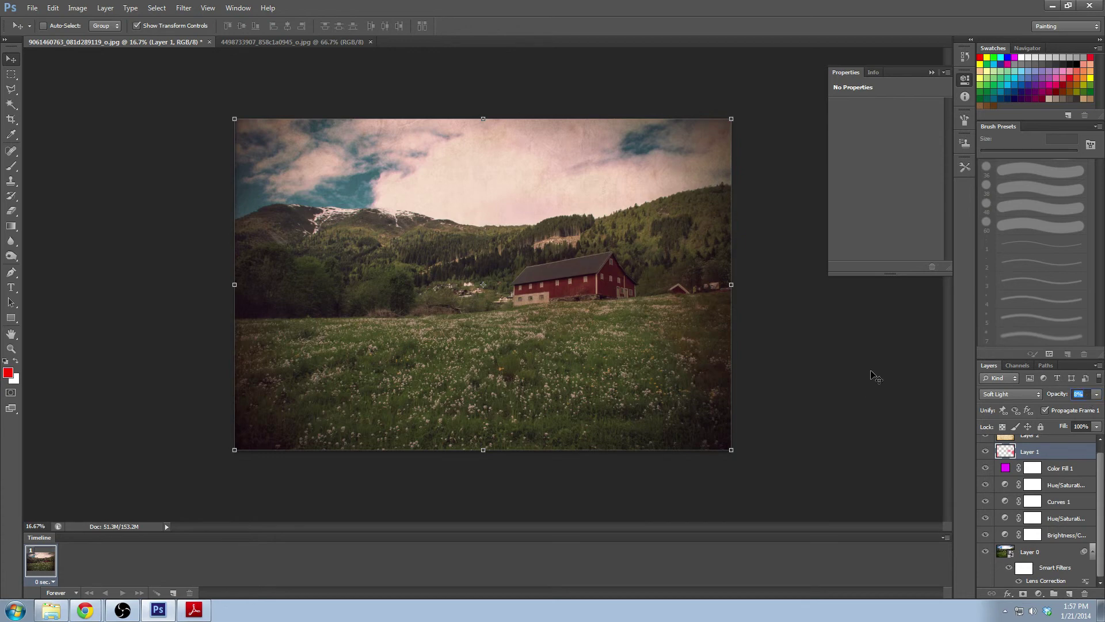
Review the settings of Color Fill 1, Layer 1 and the upper Hue/Saturation adjustment layer
left_click(1059, 470)
left_click(1063, 488)
left_click(1064, 468)
left_click(1063, 450)
left_click(1067, 486)
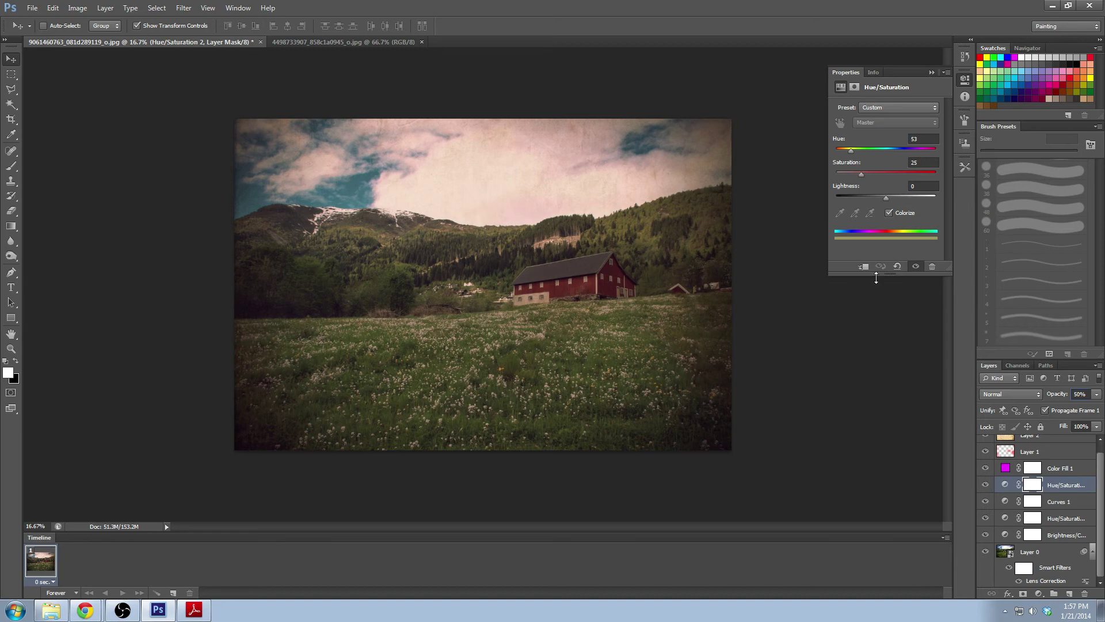
scroll(1057, 506, "up", 1)
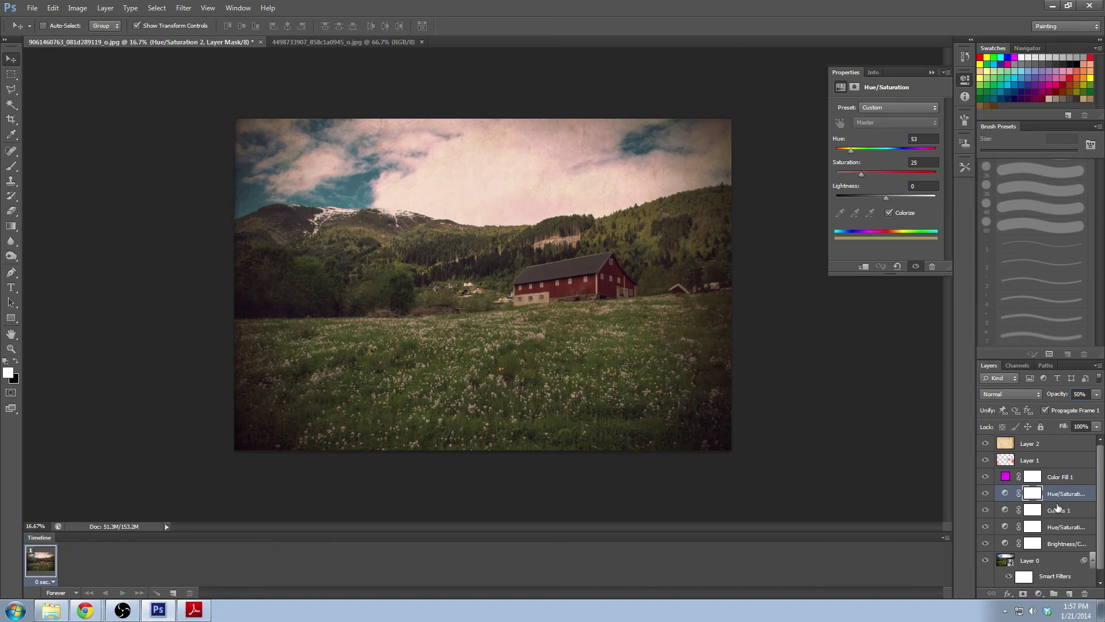